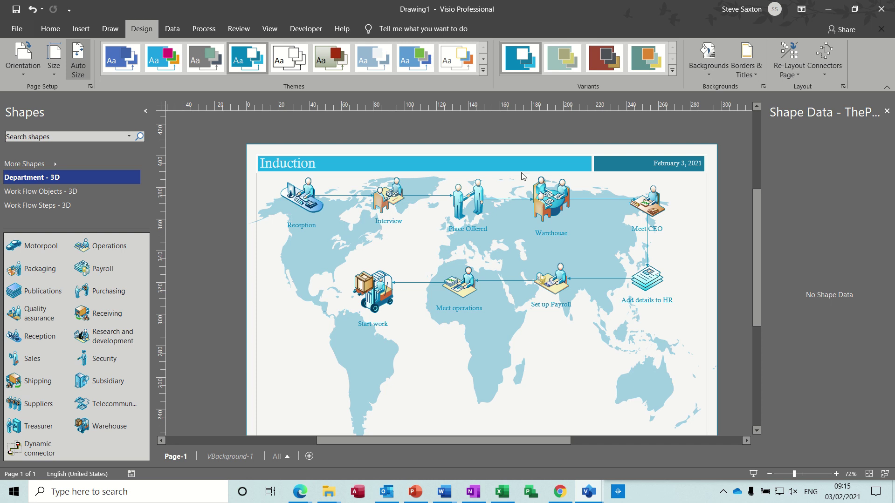
# Step: Inspect the shape data of the Reception and Place Offered steps in the existing diagram
pyautogui.click(304, 201)
pyautogui.click(402, 212)
pyautogui.click(462, 212)
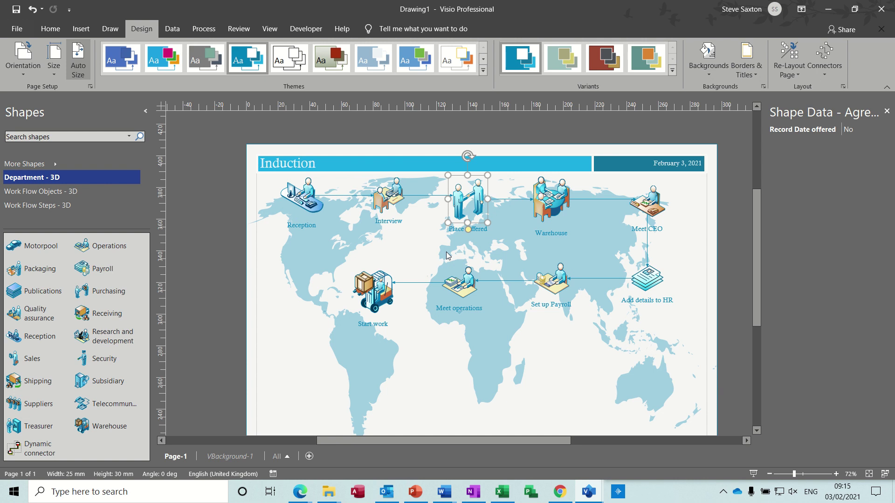
# Step: Create a new metric drawing from the Business Work Flow Diagram - 3D template
pyautogui.click(16, 29)
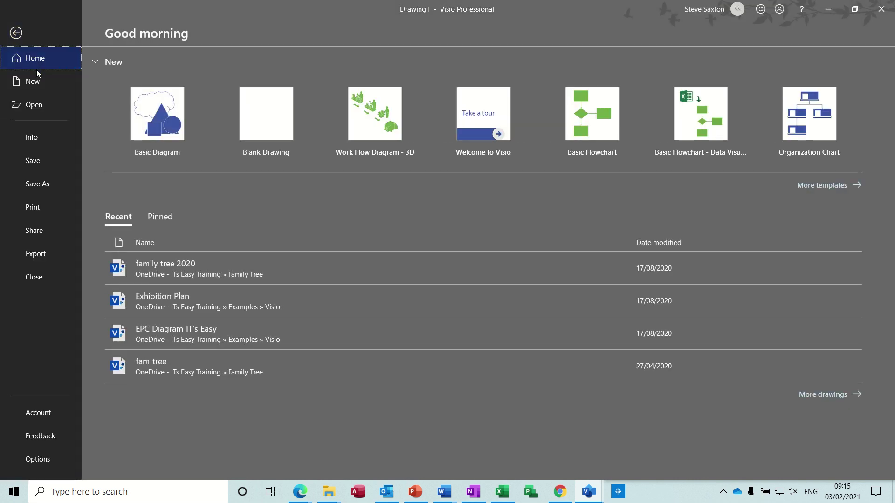
pyautogui.click(34, 84)
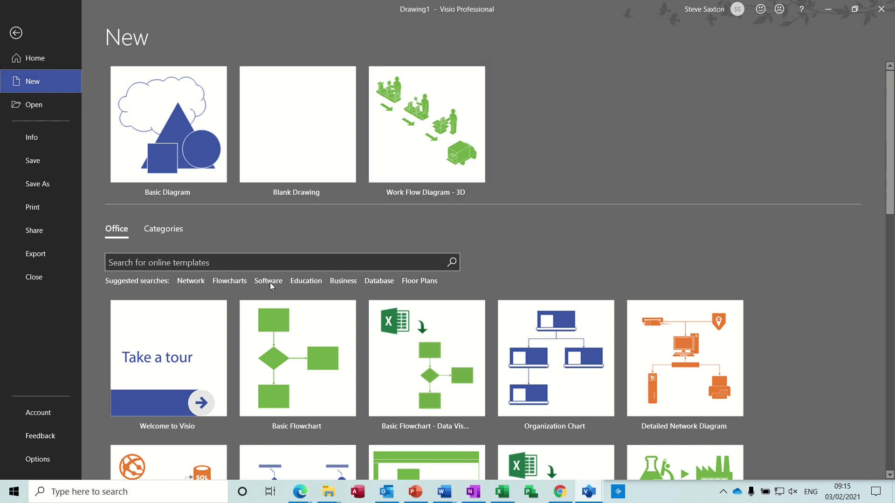
pyautogui.click(338, 281)
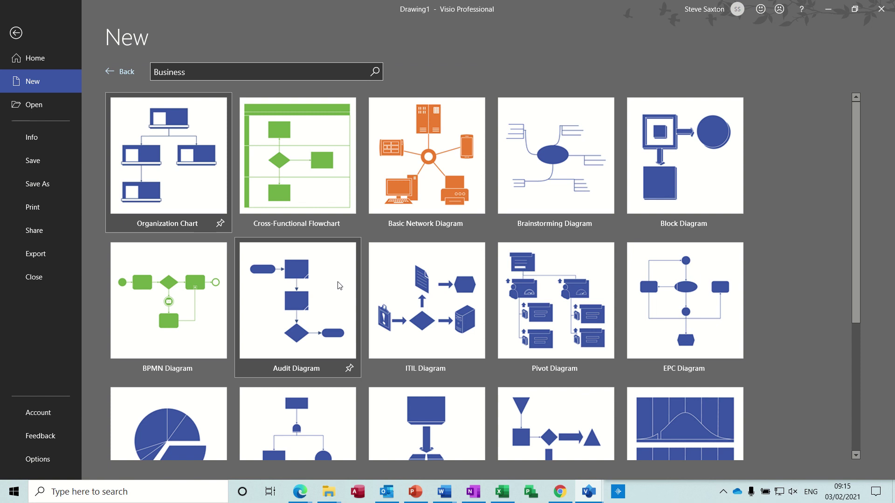
pyautogui.moveTo(856, 154); pyautogui.dragTo(881, 303)
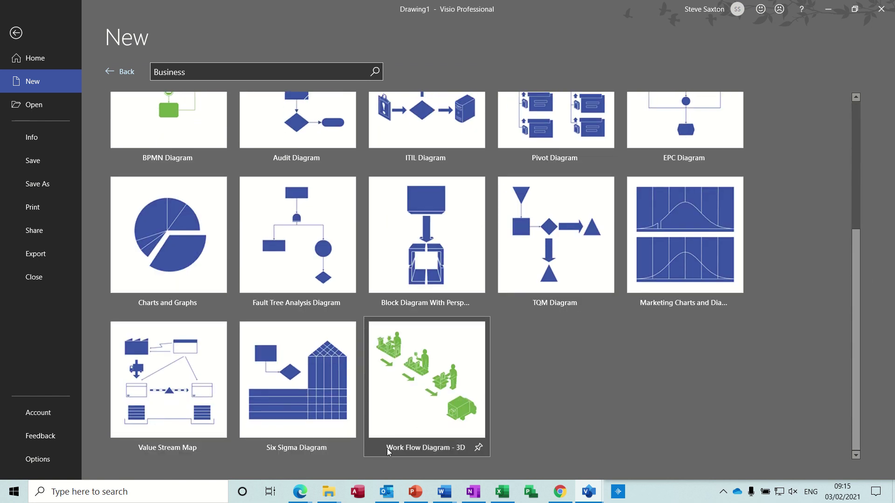
pyautogui.click(441, 358)
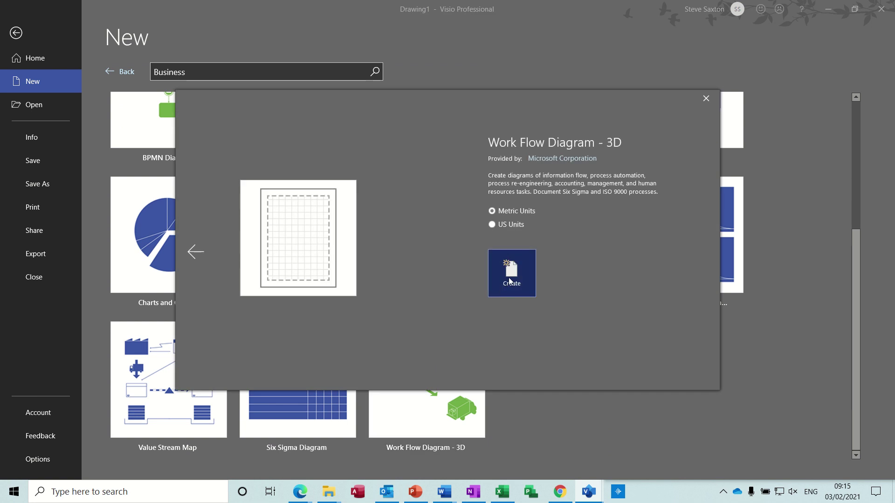
pyautogui.click(511, 275)
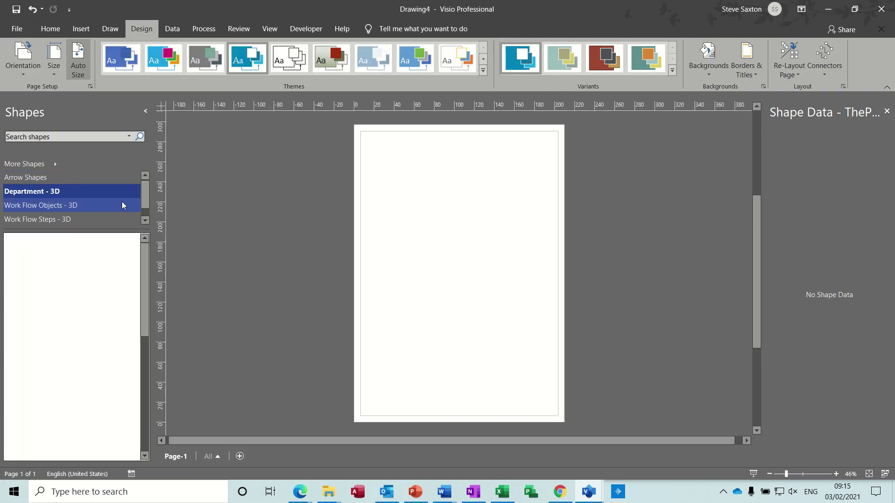
# Step: Place a 15 mm by 30 mm Person figure from Work Flow Objects - 3D on the page
pyautogui.click(40, 205)
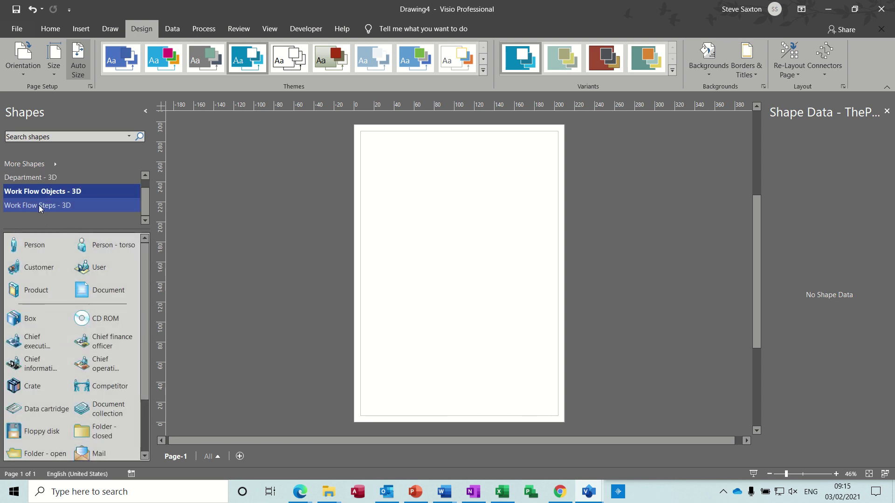
pyautogui.click(39, 206)
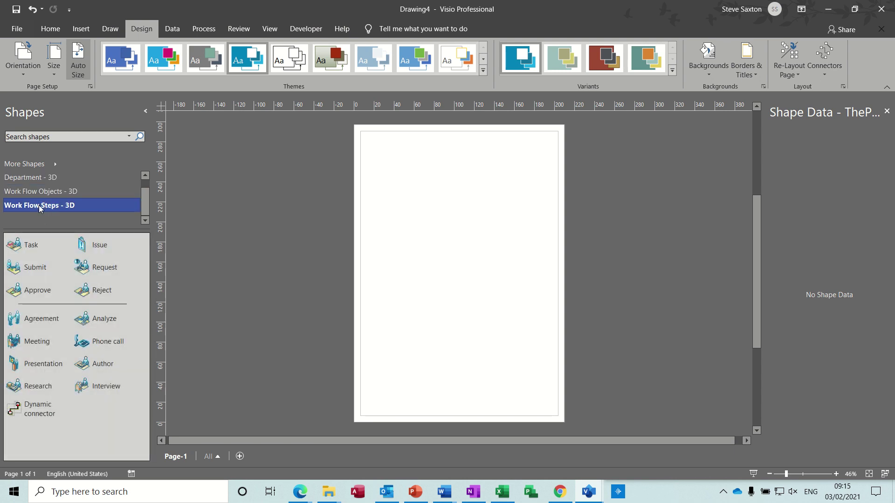
pyautogui.click(38, 178)
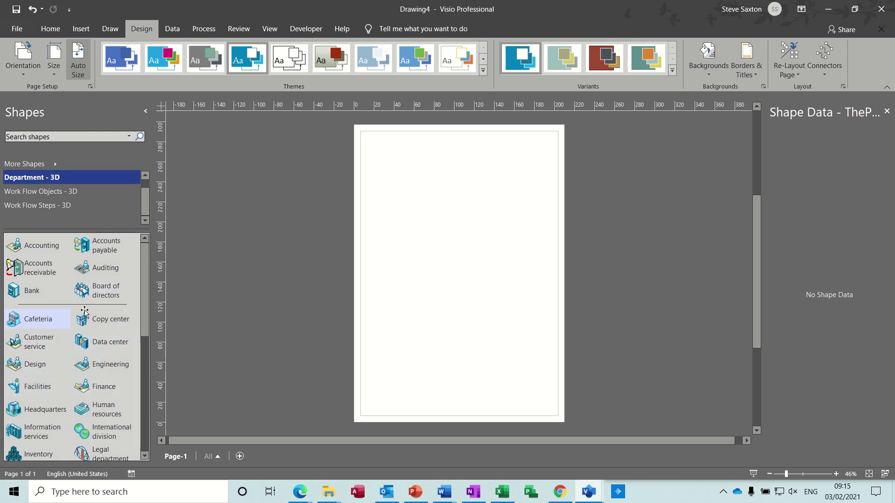
pyautogui.click(49, 192)
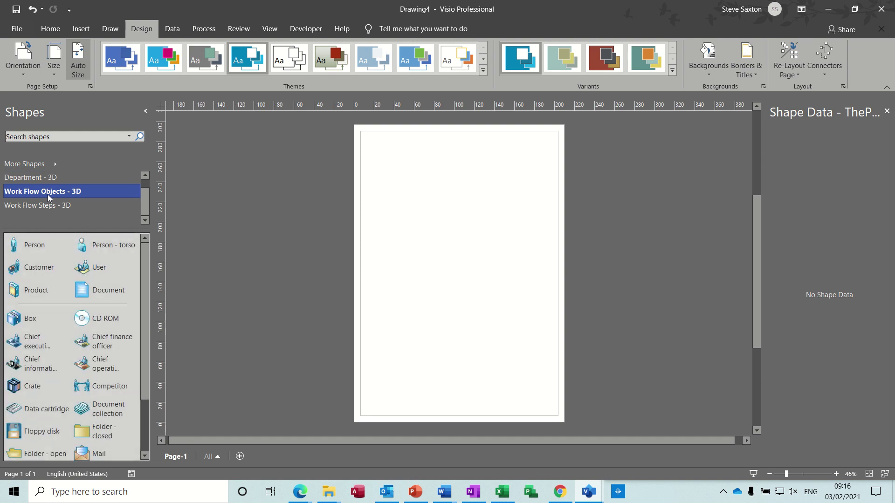
pyautogui.moveTo(29, 247)
pyautogui.mouseDown()
pyautogui.moveTo(285, 229)
pyautogui.moveTo(423, 342)
pyautogui.moveTo(385, 313)
pyautogui.mouseUp()
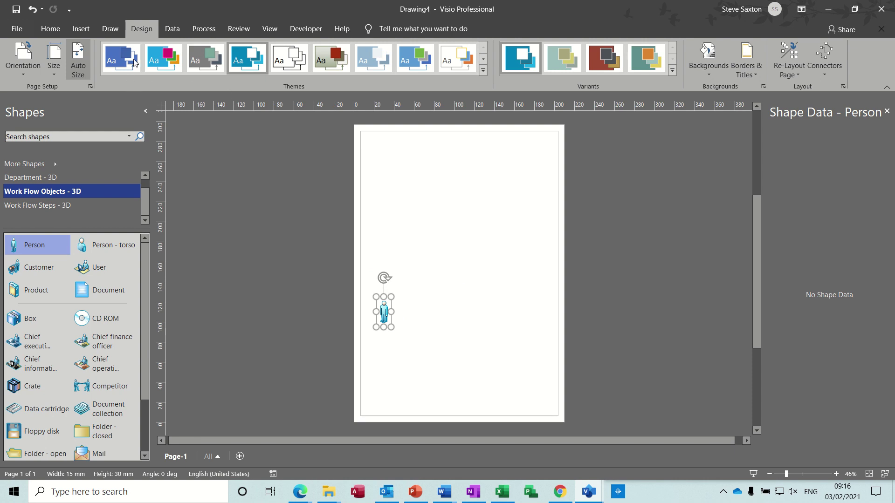
# Step: Switch the page to landscape and move the Person figure to the top-left corner
pyautogui.click(37, 65)
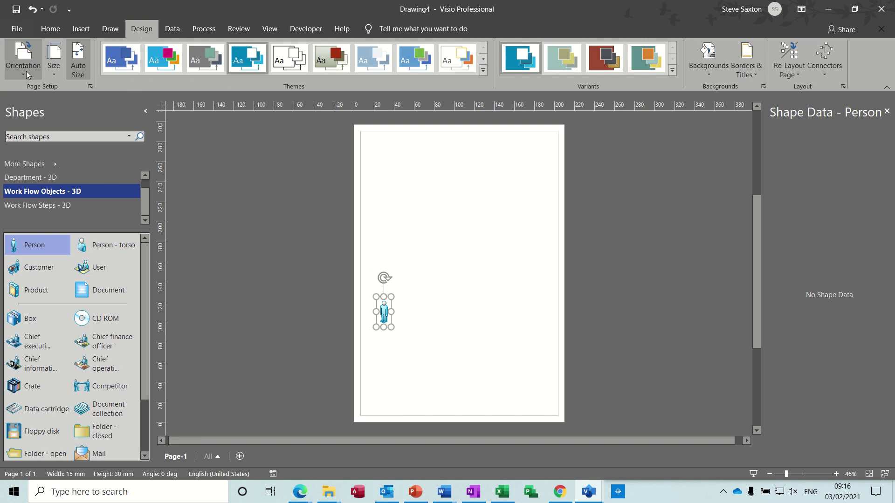
pyautogui.click(27, 91)
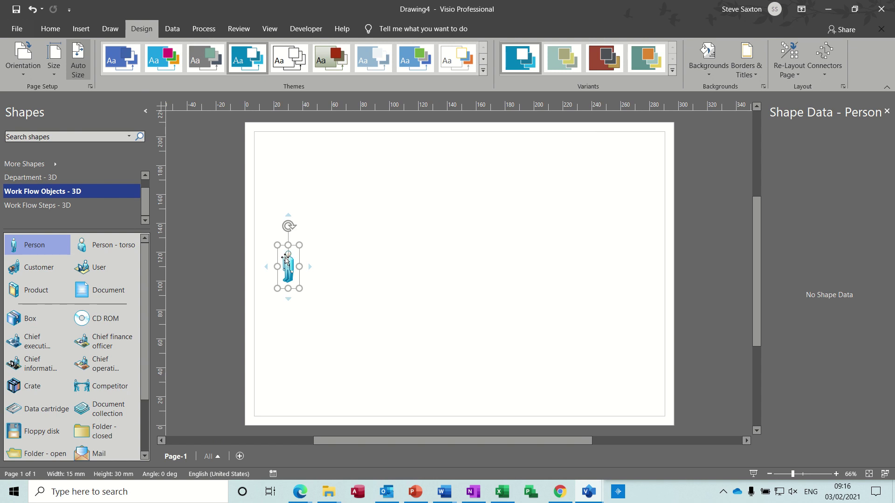
pyautogui.moveTo(286, 259); pyautogui.dragTo(272, 159)
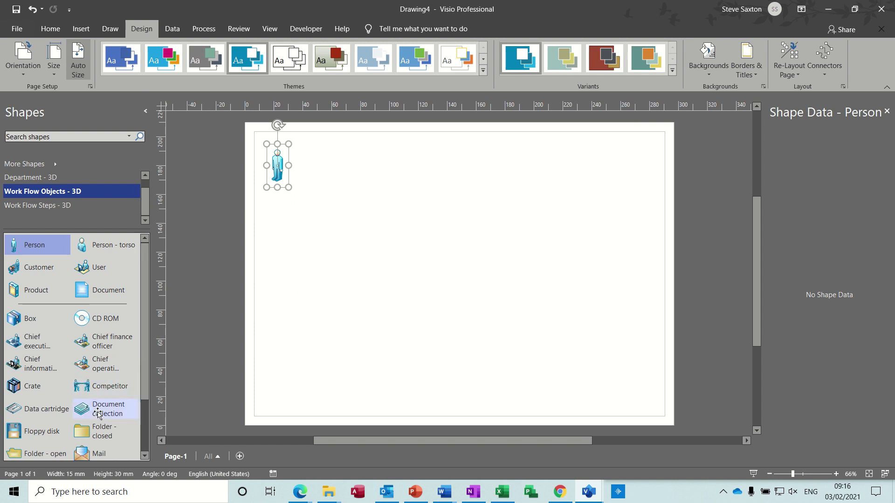
# Step: Add Agreement and Meeting shapes from Work Flow Steps - 3D near the page centre
pyautogui.moveTo(146, 329); pyautogui.dragTo(146, 401)
pyautogui.scroll(2, 146, 400)
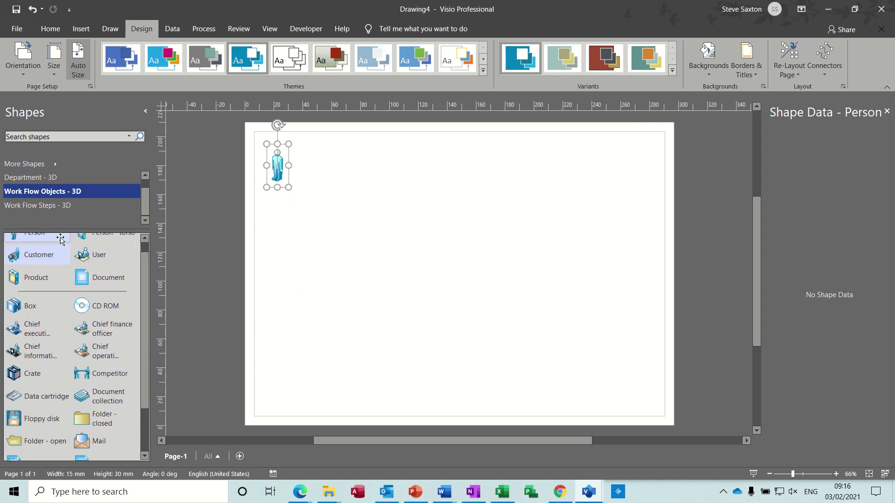
pyautogui.click(31, 206)
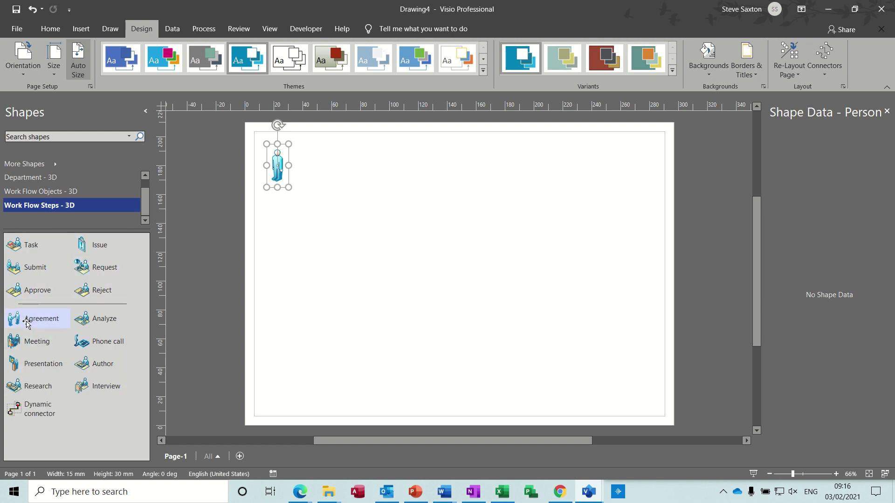
pyautogui.moveTo(28, 321); pyautogui.dragTo(390, 229)
pyautogui.moveTo(33, 346); pyautogui.dragTo(447, 306)
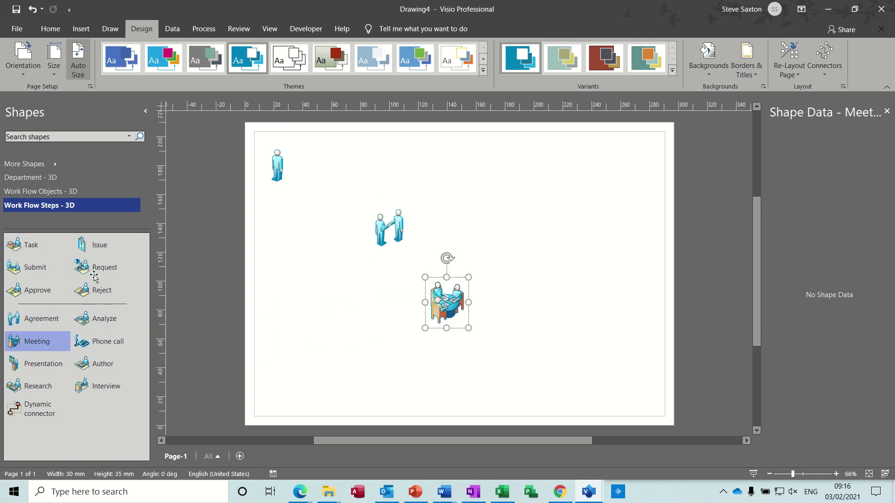
pyautogui.click(56, 198)
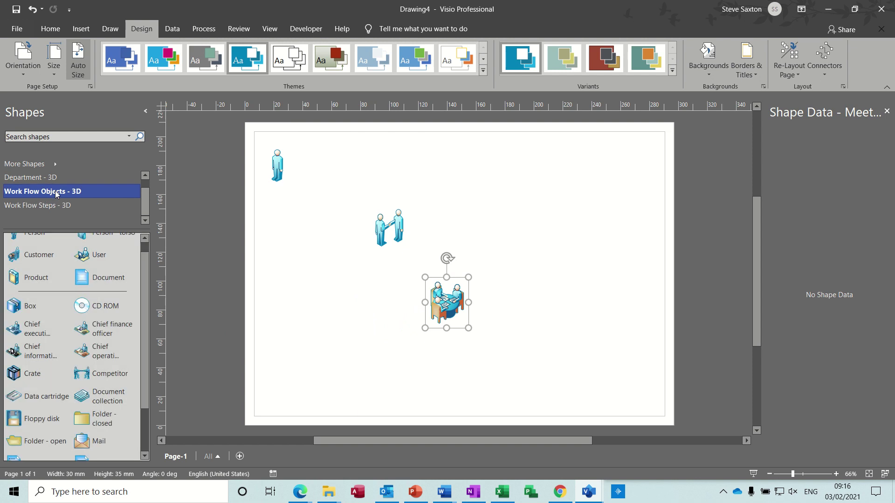
# Step: Add Finance and Human resources shapes from Department - 3D near the bottom of the page
pyautogui.click(55, 180)
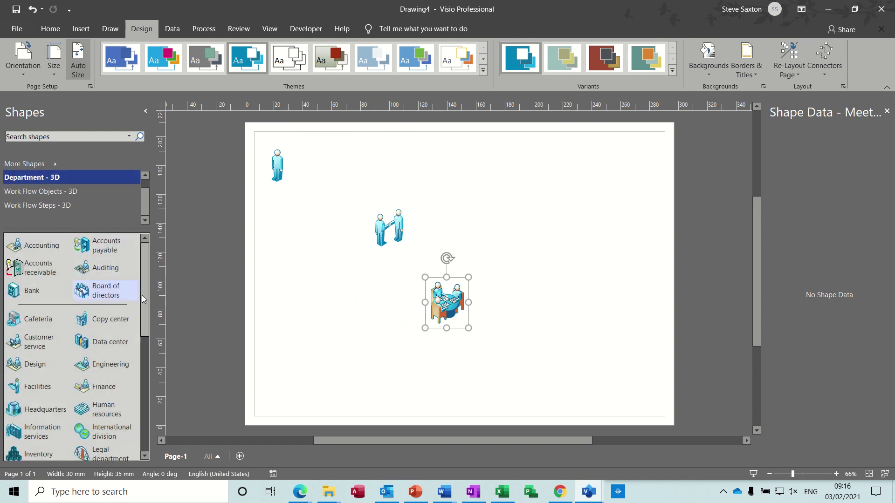
pyautogui.scroll(-2, 143, 303)
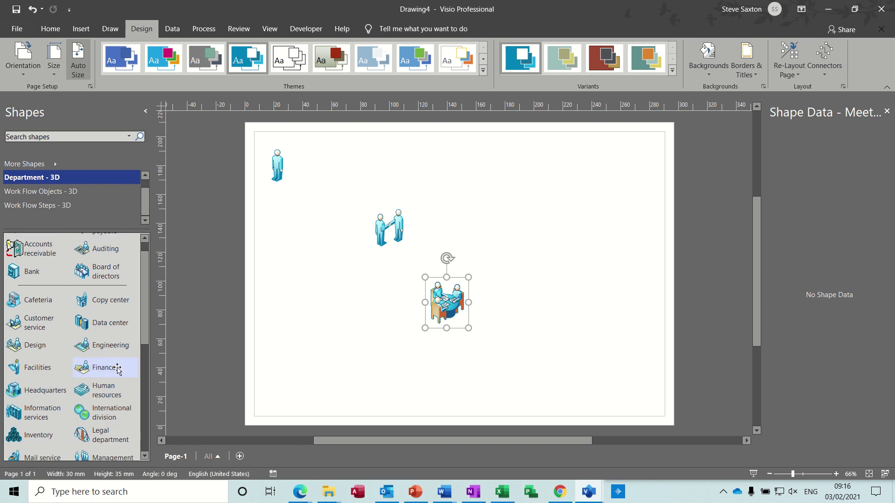
pyautogui.moveTo(104, 367); pyautogui.dragTo(547, 362)
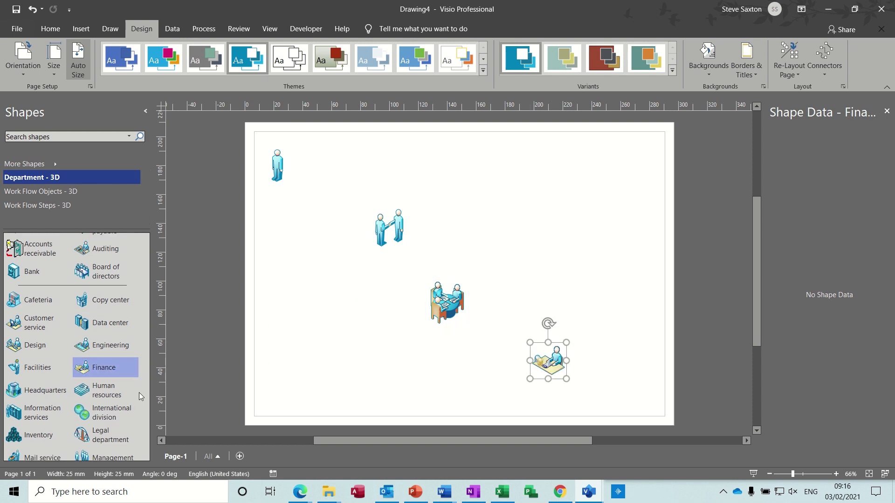
pyautogui.moveTo(99, 392); pyautogui.dragTo(382, 363)
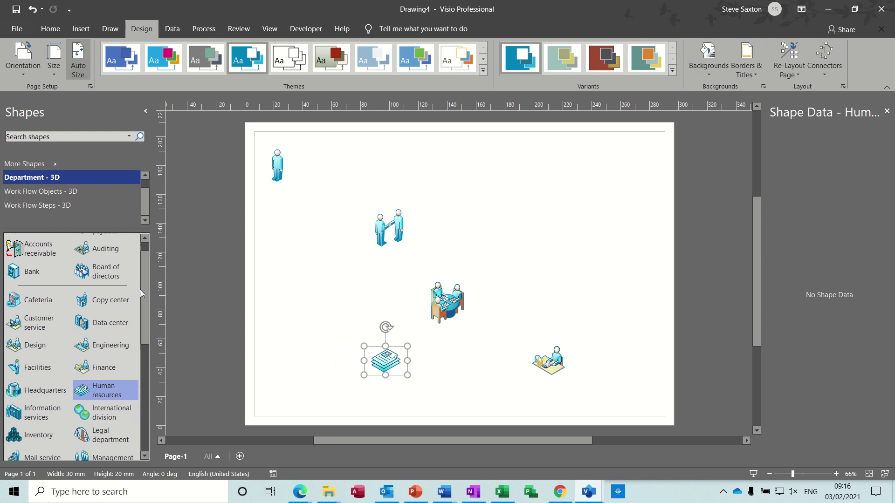
# Step: Add Warehouse on the left, Payroll right of centre and Reception near the top
pyautogui.scroll(-2, 146, 305)
pyautogui.moveTo(145, 304); pyautogui.dragTo(147, 400)
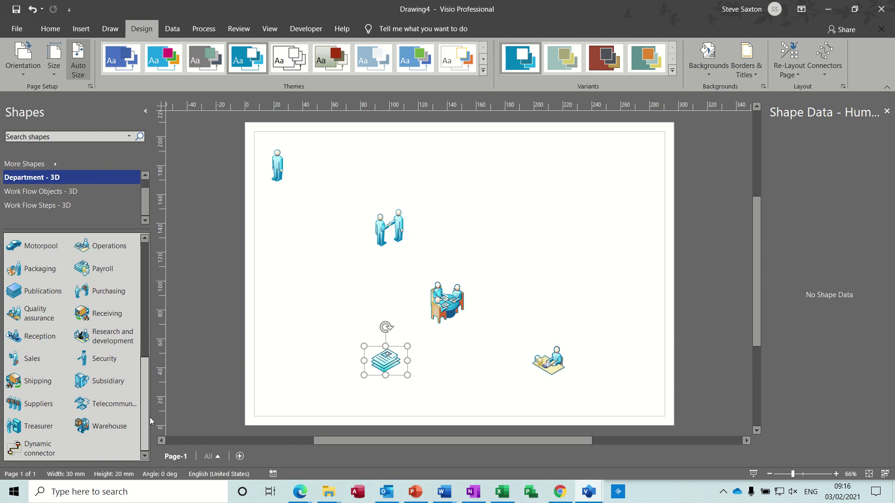
pyautogui.moveTo(76, 428); pyautogui.dragTo(294, 334)
pyautogui.moveTo(145, 329)
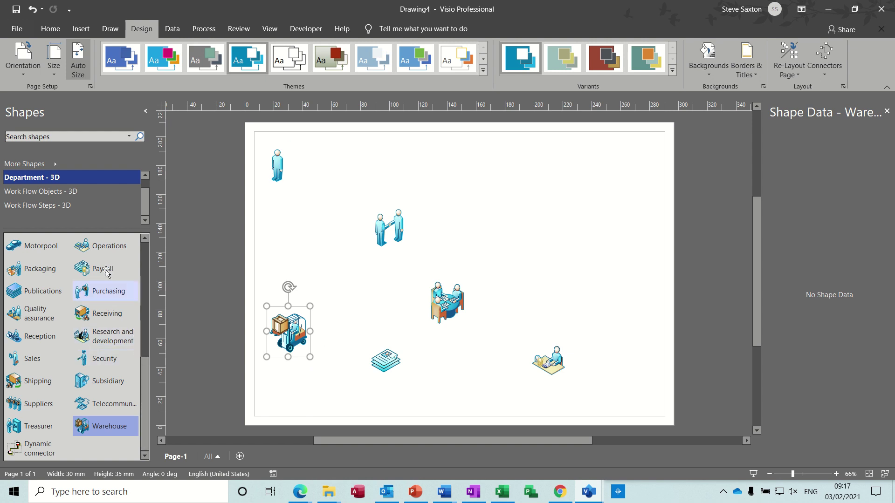
pyautogui.moveTo(103, 269); pyautogui.dragTo(517, 261)
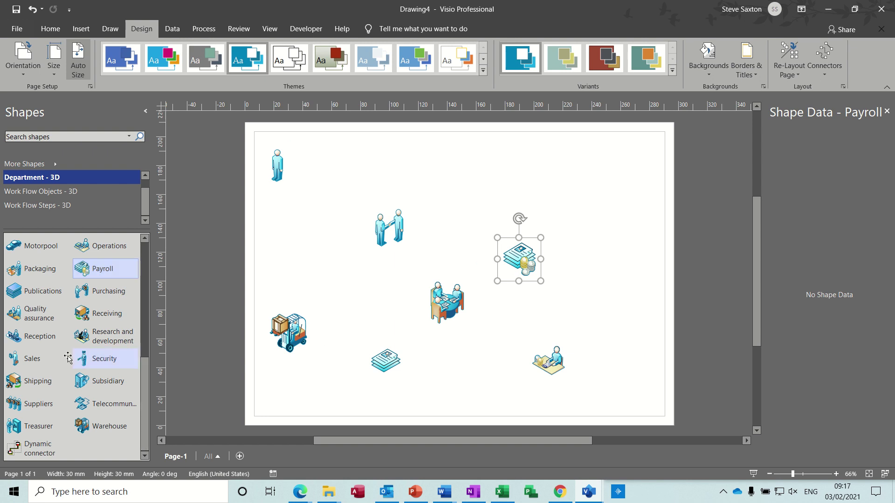
pyautogui.moveTo(40, 337); pyautogui.dragTo(354, 163)
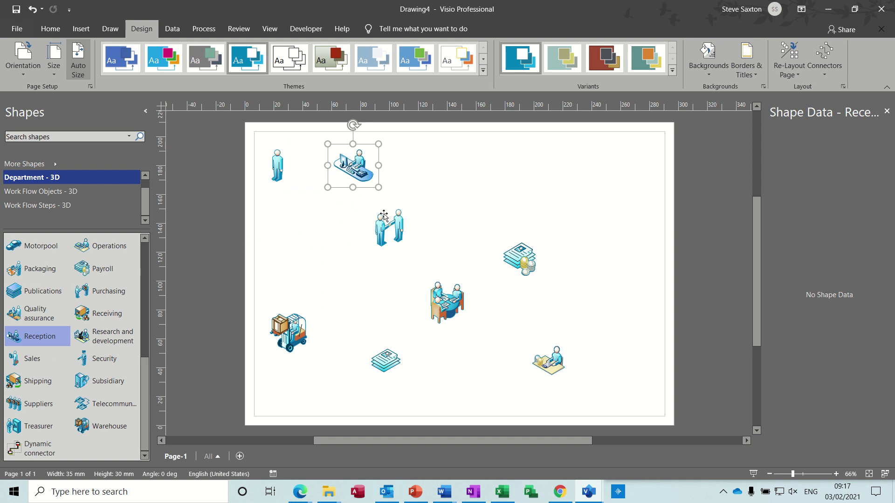
# Step: Move Agreement and Meeting into the top row and add a Board of directors shape there
pyautogui.moveTo(383, 215); pyautogui.dragTo(436, 166)
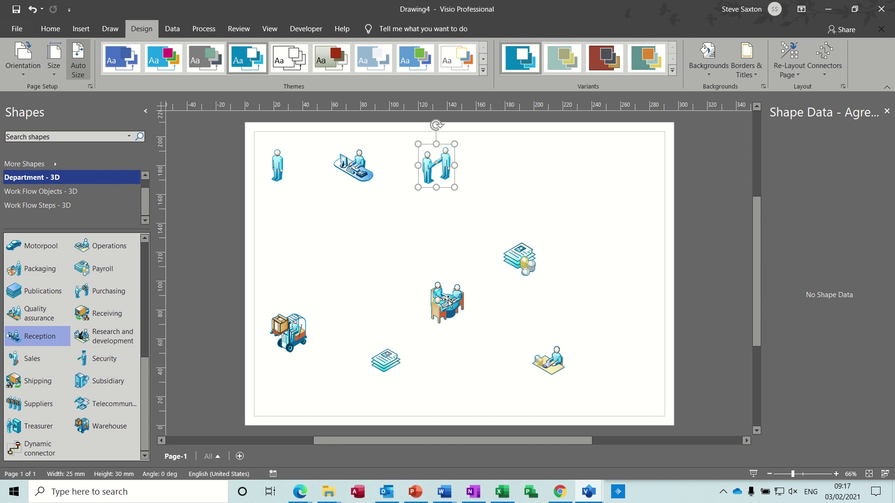
pyautogui.moveTo(447, 302); pyautogui.dragTo(513, 168)
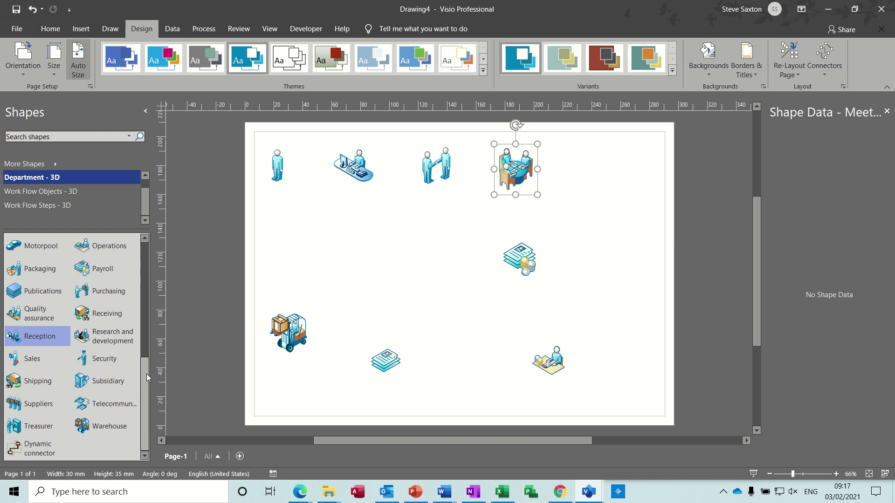
pyautogui.scroll(2, 144, 368)
pyautogui.moveTo(148, 354); pyautogui.dragTo(147, 245)
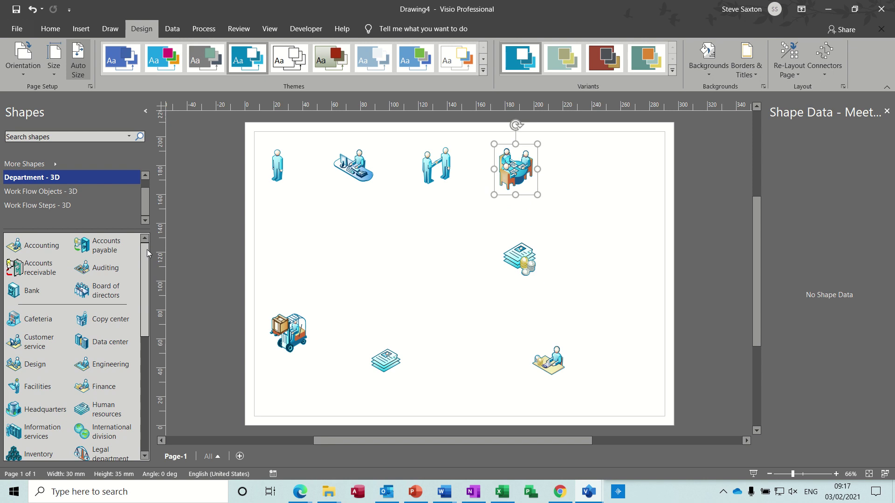
pyautogui.scroll(-2, 146, 261)
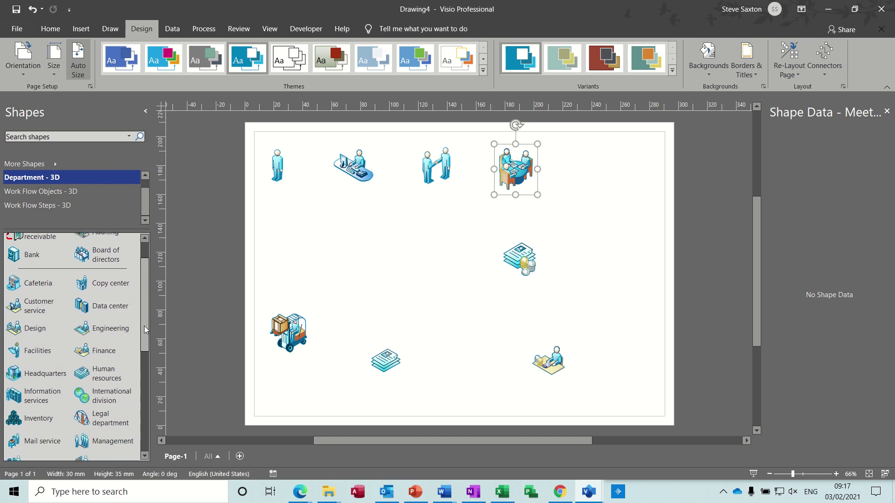
pyautogui.scroll(2, 146, 329)
pyautogui.moveTo(83, 290); pyautogui.dragTo(606, 169)
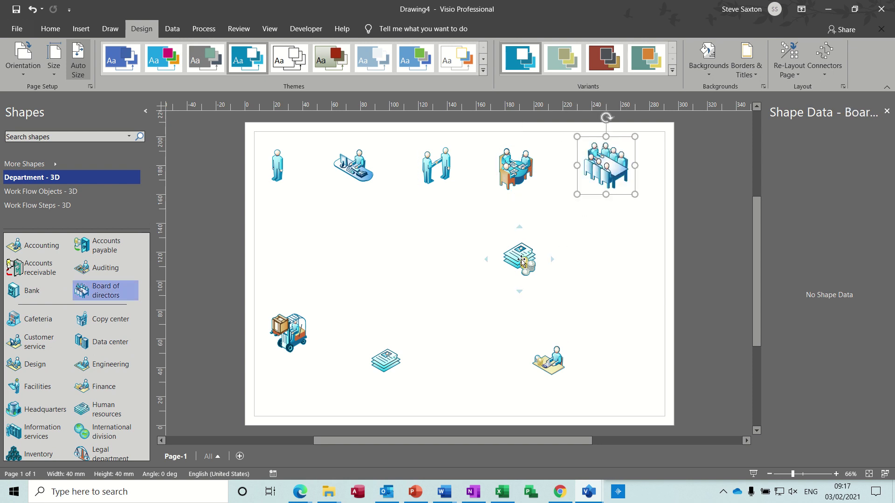
# Step: Align Human resources, Payroll, Finance and Warehouse into a second row
pyautogui.click(550, 363)
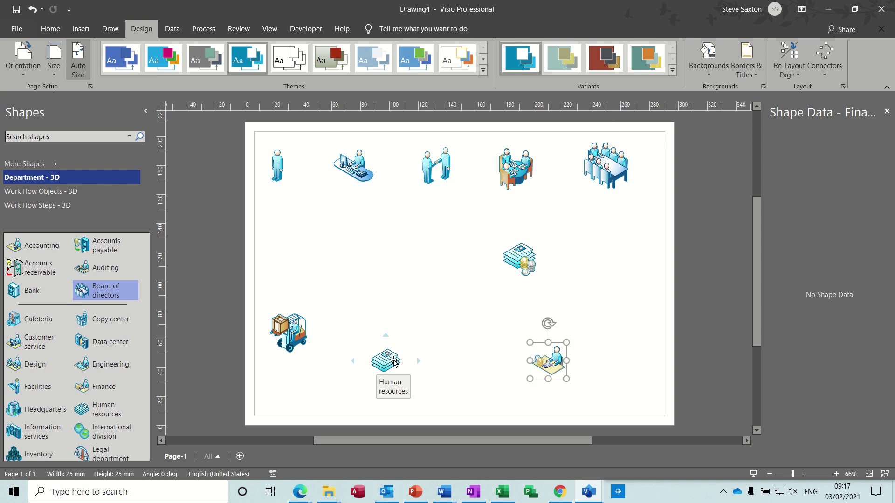
pyautogui.moveTo(394, 361); pyautogui.dragTo(621, 254)
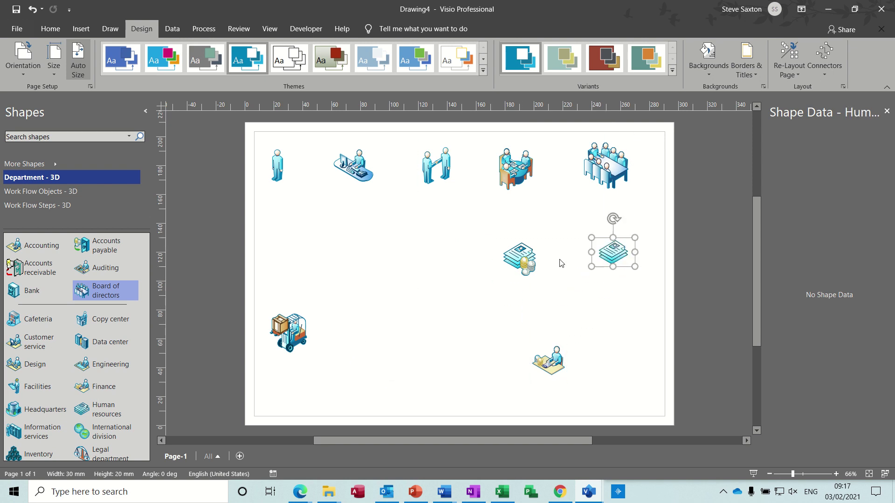
pyautogui.moveTo(520, 259); pyautogui.dragTo(527, 259)
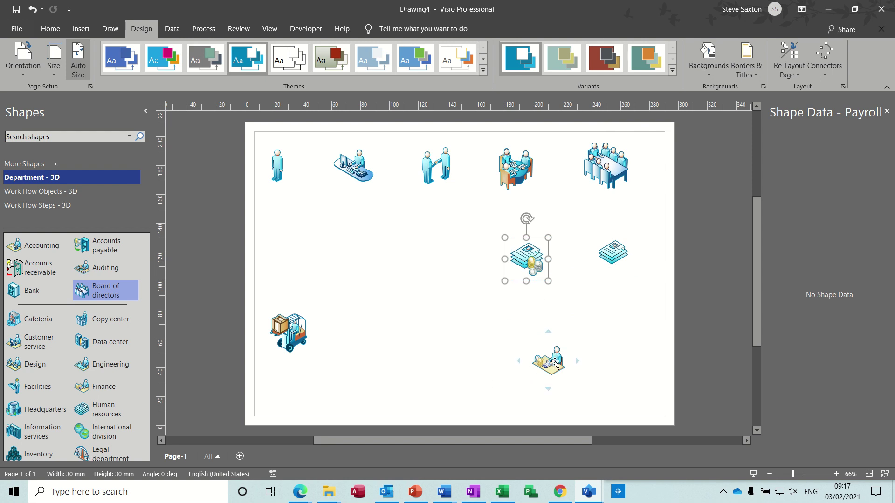
pyautogui.moveTo(555, 364); pyautogui.dragTo(455, 264)
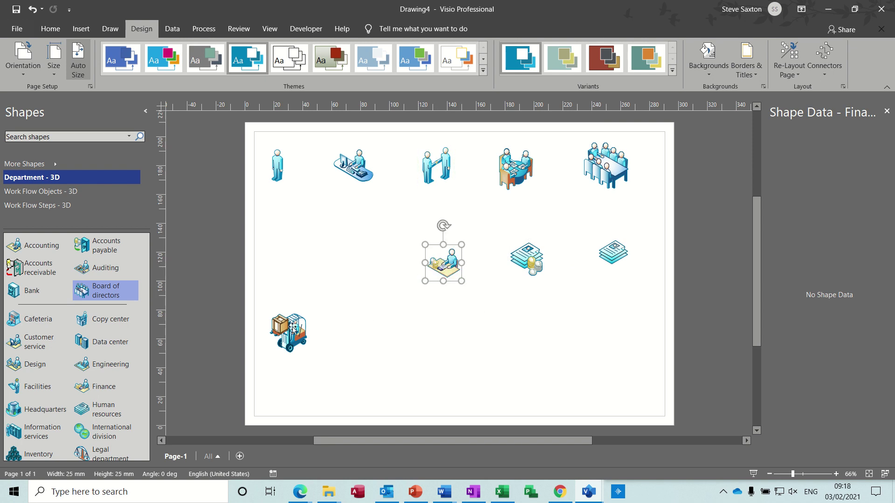
pyautogui.moveTo(290, 325); pyautogui.dragTo(358, 264)
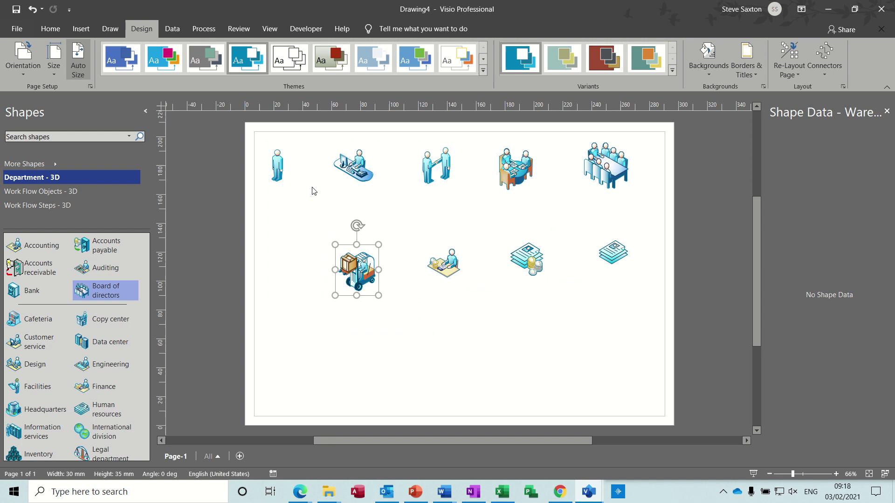
# Step: Label the first three top-row shapes New Person, Reception and Approval
pyautogui.doubleClick(277, 173)
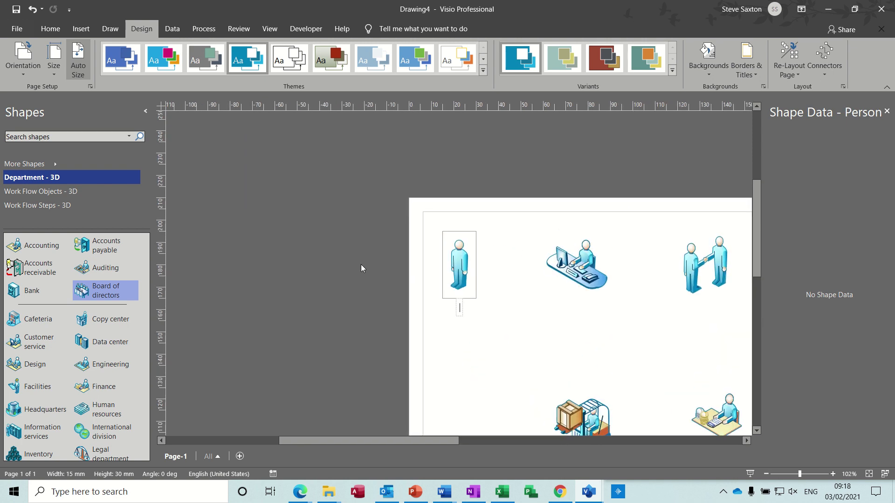
pyautogui.write('Person')
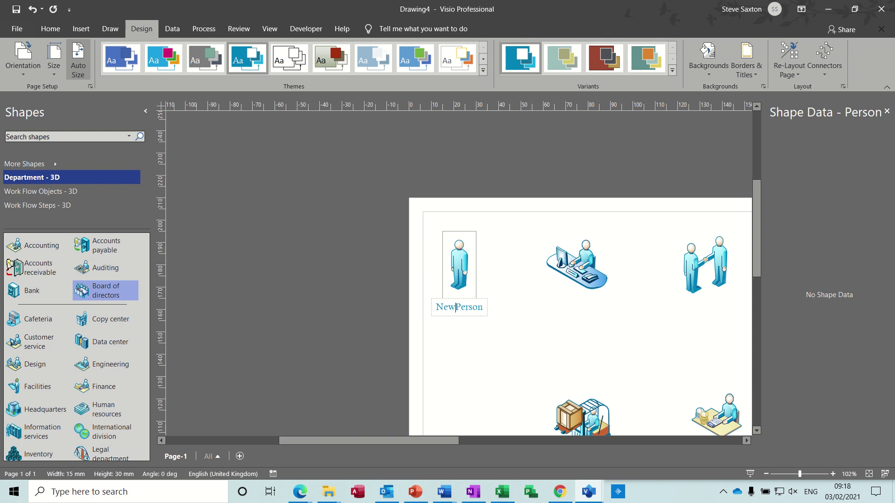
pyautogui.doubleClick(564, 284)
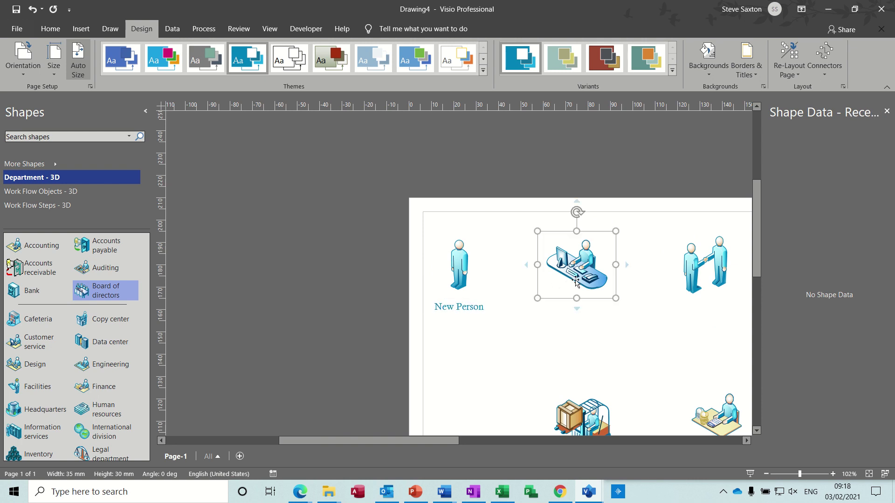
pyautogui.write('Rec')
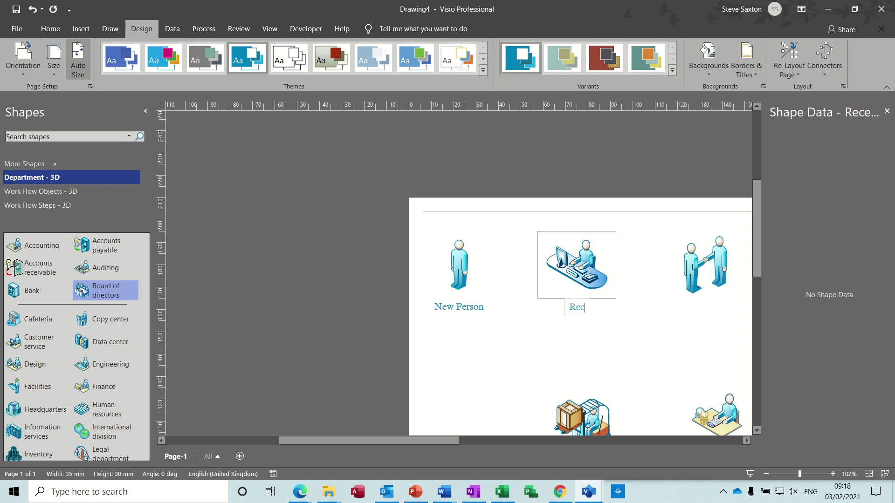
pyautogui.write('eption')
pyautogui.doubleClick(697, 275)
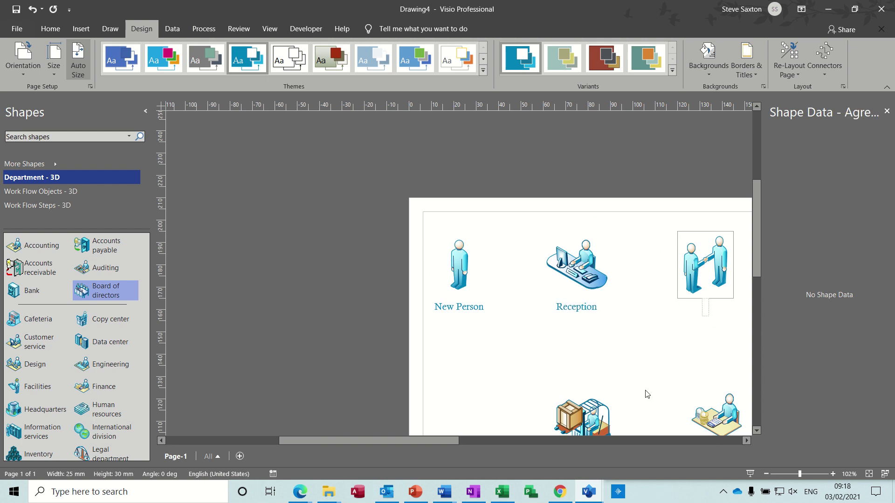
pyautogui.write('Approval')
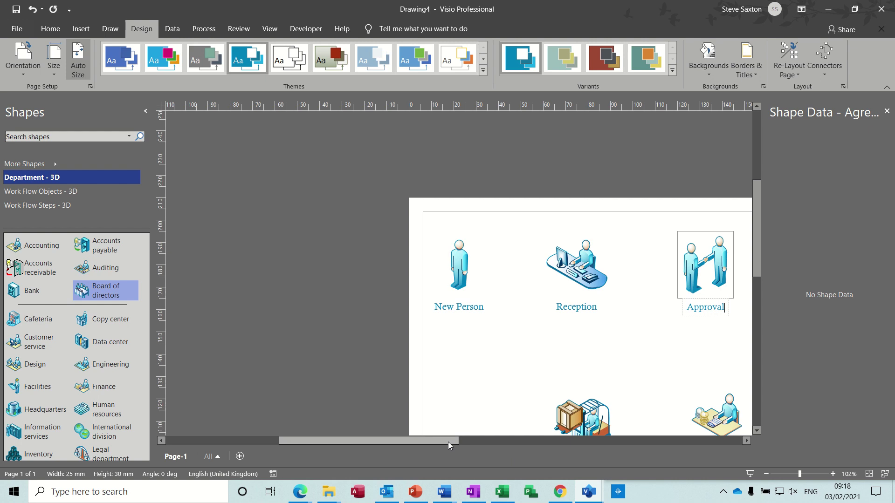
# Step: Label the meeting-table shape Team meeting and the Board of directors shape Meet the CEO
pyautogui.moveTo(448, 441); pyautogui.dragTo(536, 445)
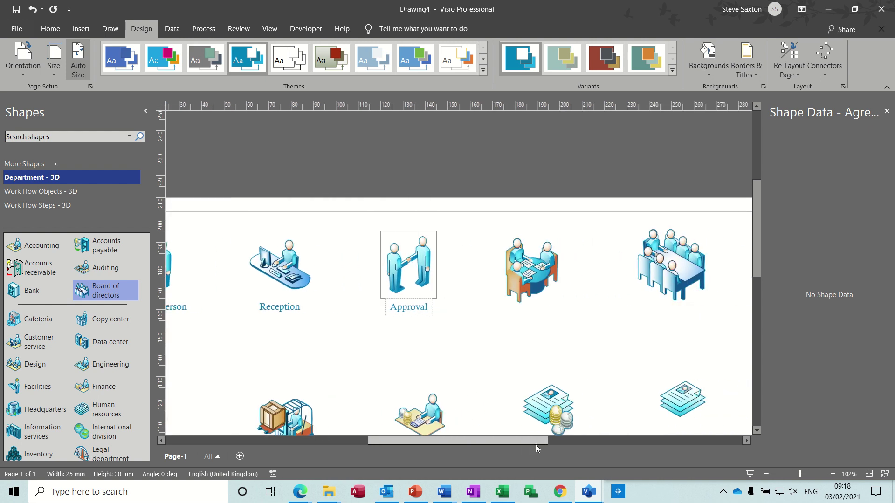
pyautogui.doubleClick(521, 287)
pyautogui.write('Te')
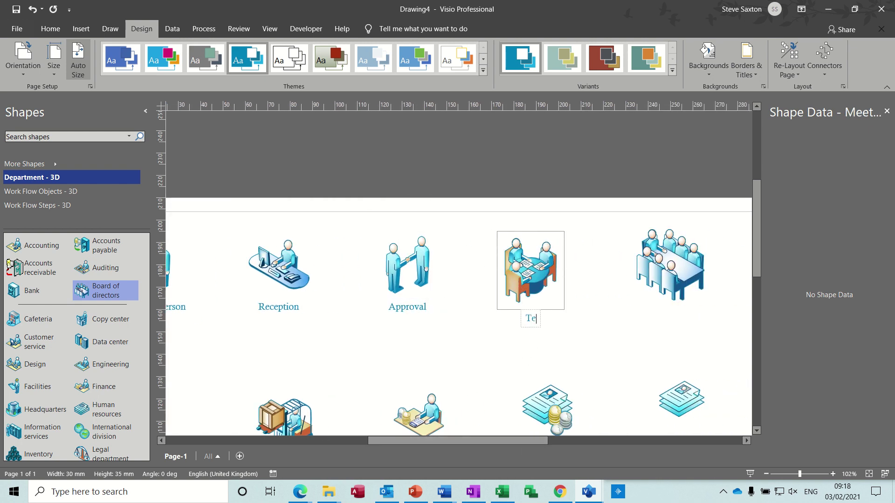
pyautogui.write('am meeting')
pyautogui.click(670, 306)
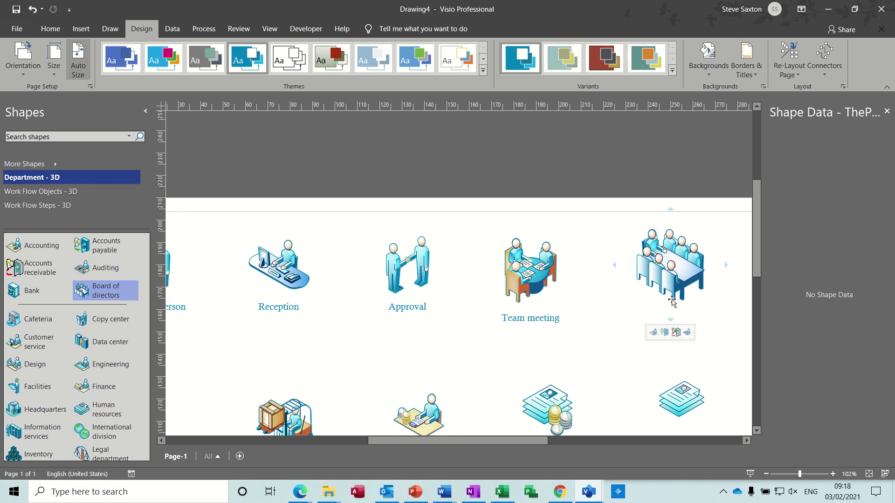
pyautogui.doubleClick(670, 305)
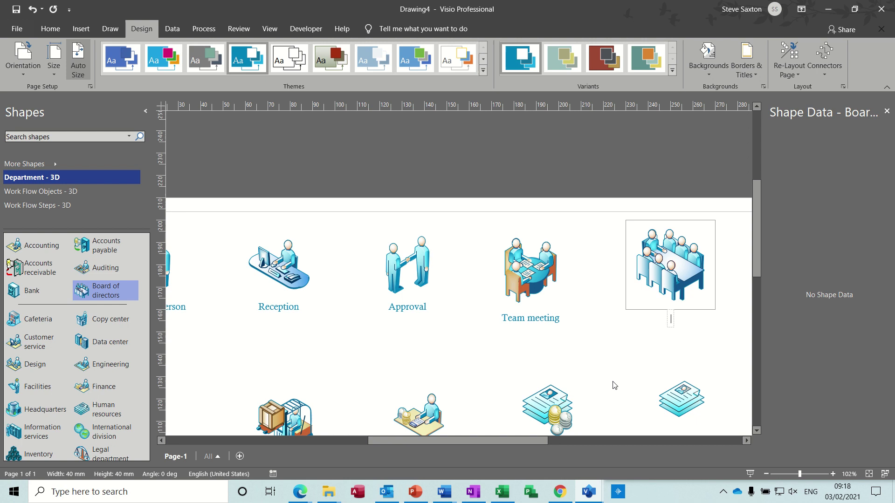
pyautogui.write('Meet the CEO')
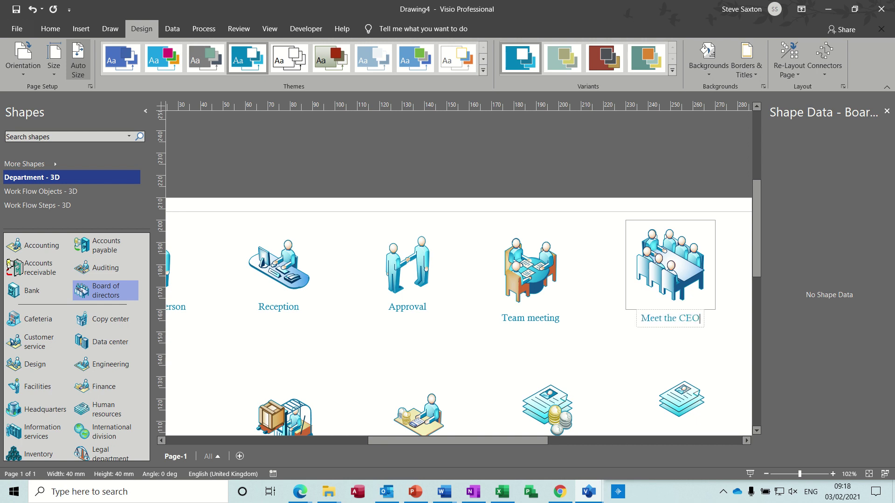
# Step: Label the stacked-papers shape HR add user and the Payroll shape Add Payroll
pyautogui.moveTo(757, 273); pyautogui.dragTo(758, 298)
pyautogui.click(680, 311)
pyautogui.doubleClick(680, 312)
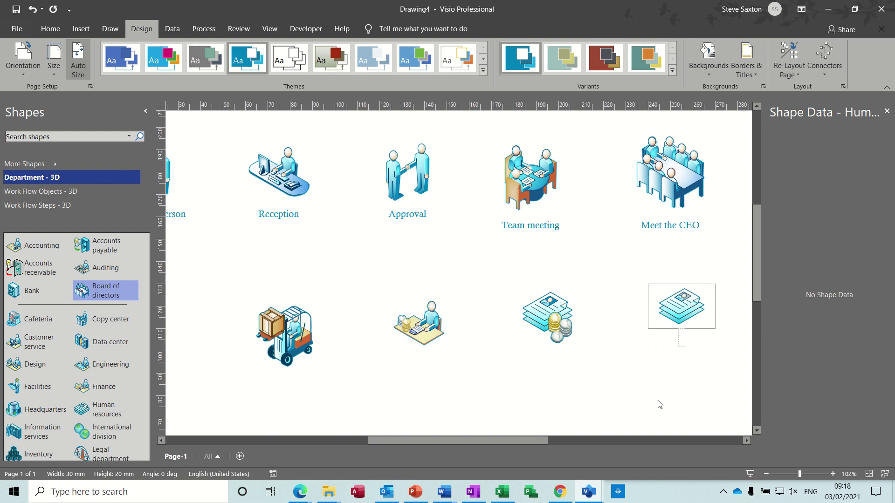
pyautogui.write('HR add user')
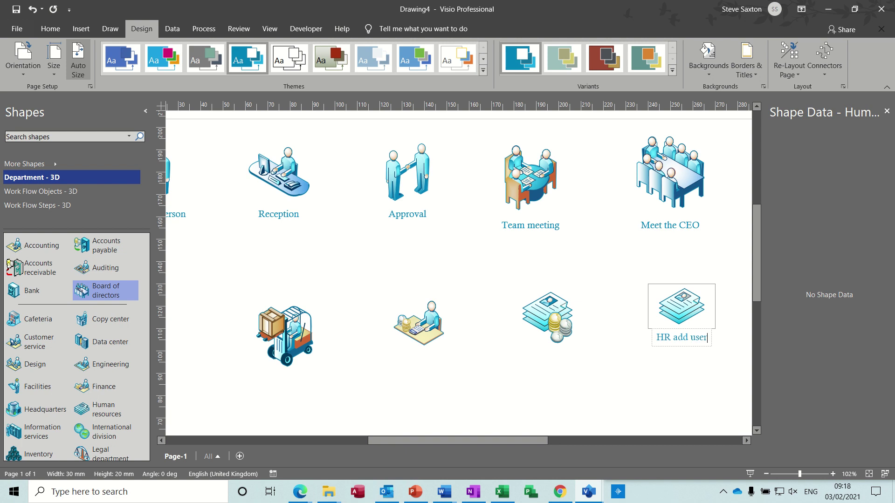
pyautogui.doubleClick(552, 340)
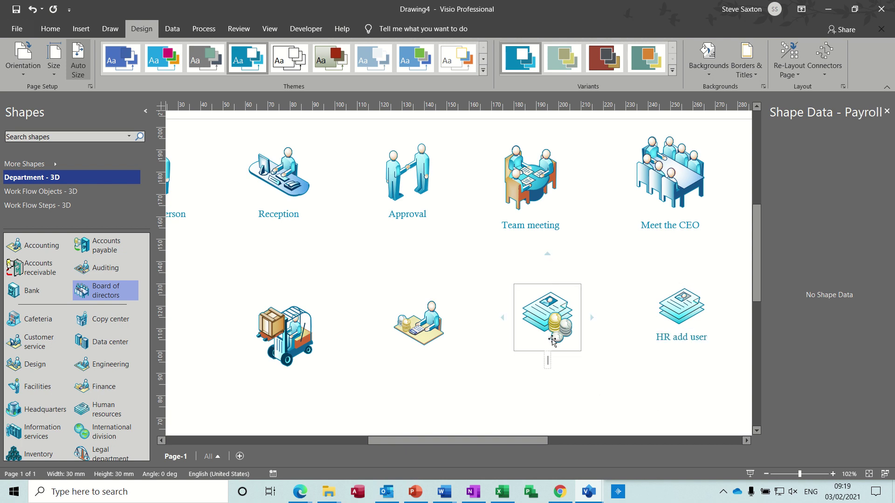
pyautogui.write('Add Payroll')
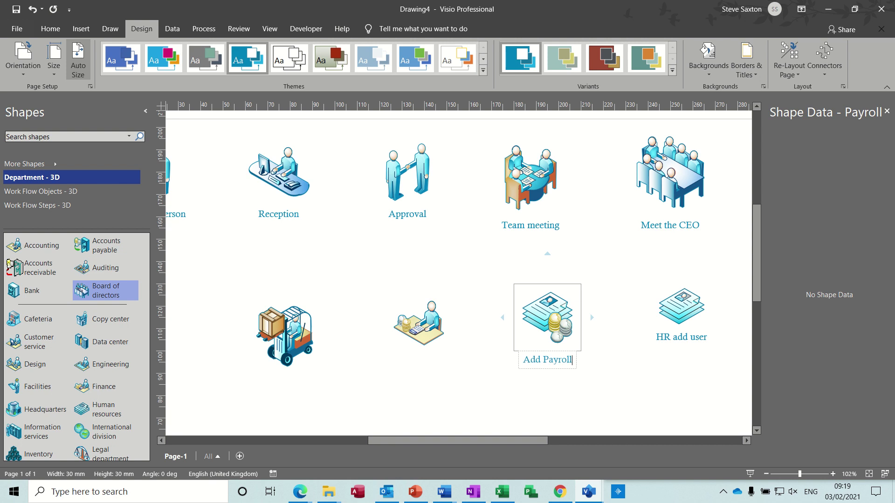
# Step: Label the clerk shape Operation job allocation and the forklift Start work, correcting a typo
pyautogui.click(413, 332)
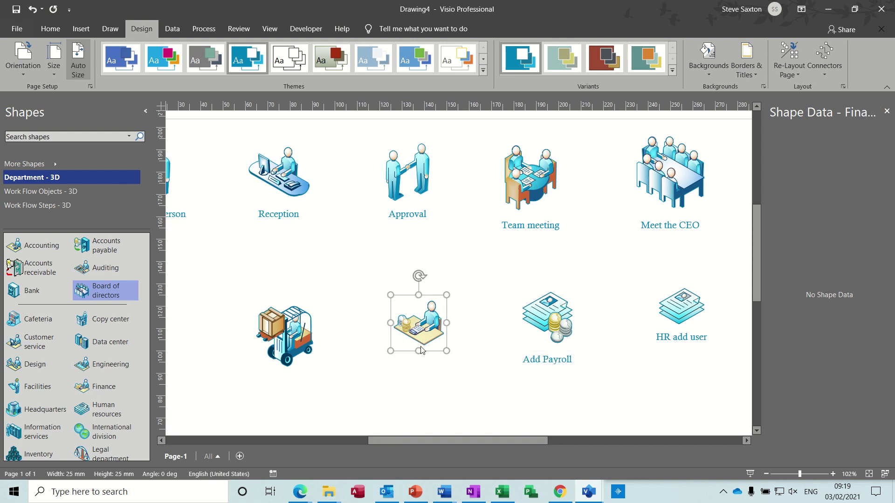
pyautogui.doubleClick(421, 344)
pyautogui.write('Op')
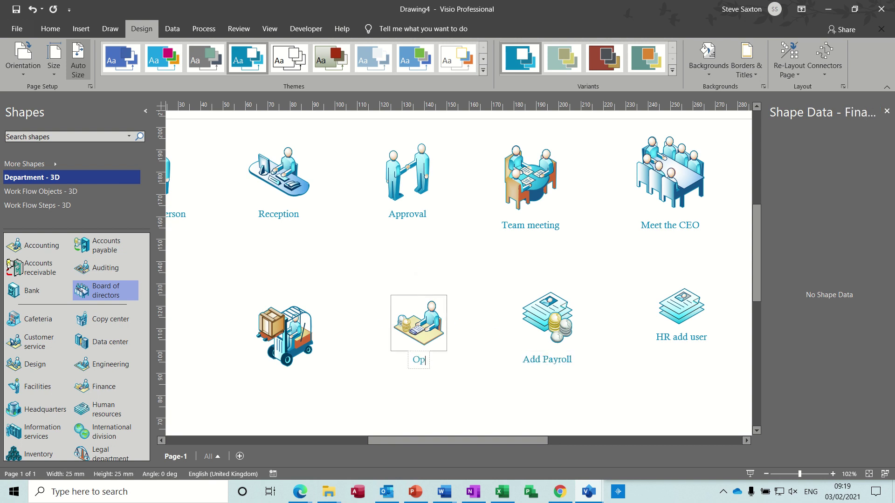
pyautogui.write('eration job')
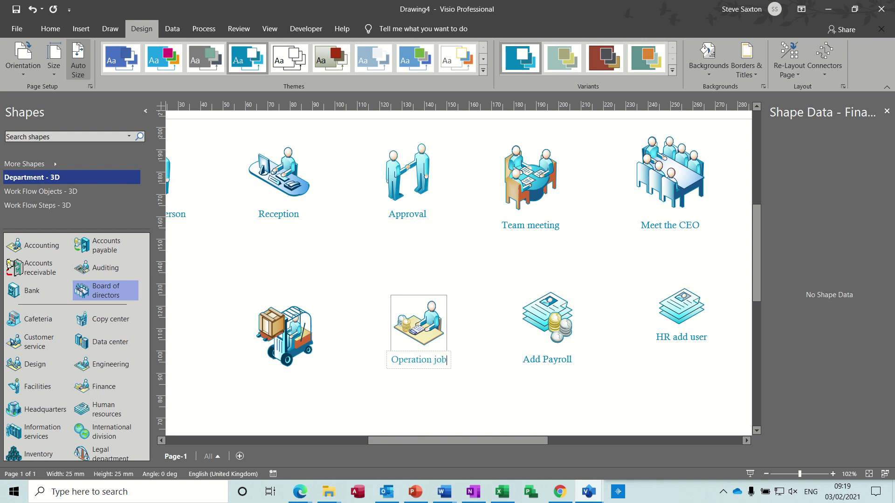
pyautogui.write(' allocation')
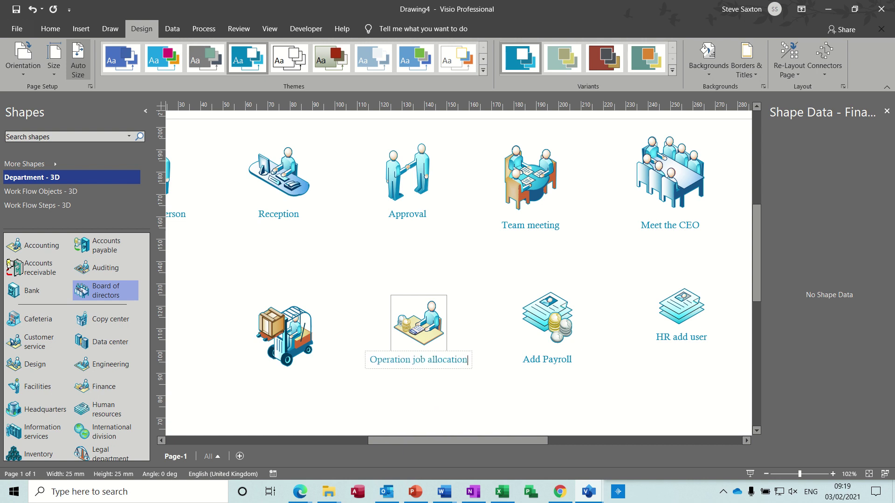
pyautogui.doubleClick(285, 383)
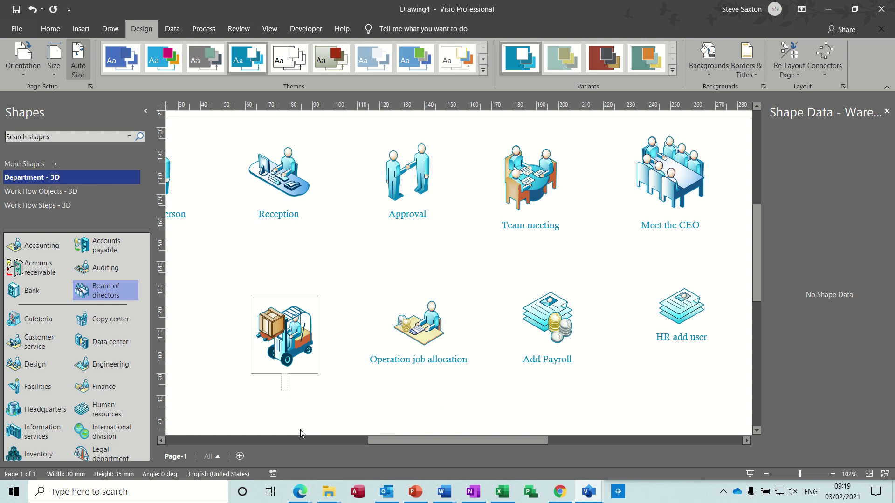
pyautogui.write('Start word')
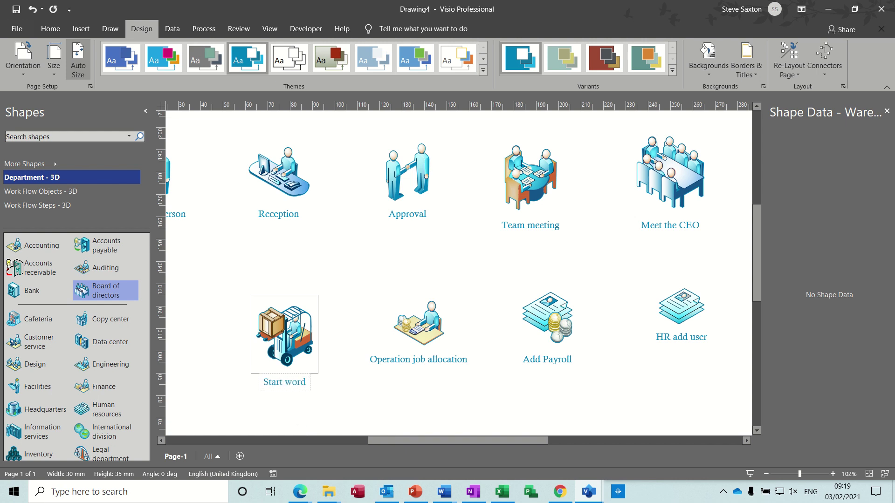
pyautogui.press('BackSpace')
pyautogui.write('k')
pyautogui.click(516, 390)
# Step: Chain the shapes with connector arrows from New Person through Meet the CEO to Operation job allocation
pyautogui.click(765, 474)
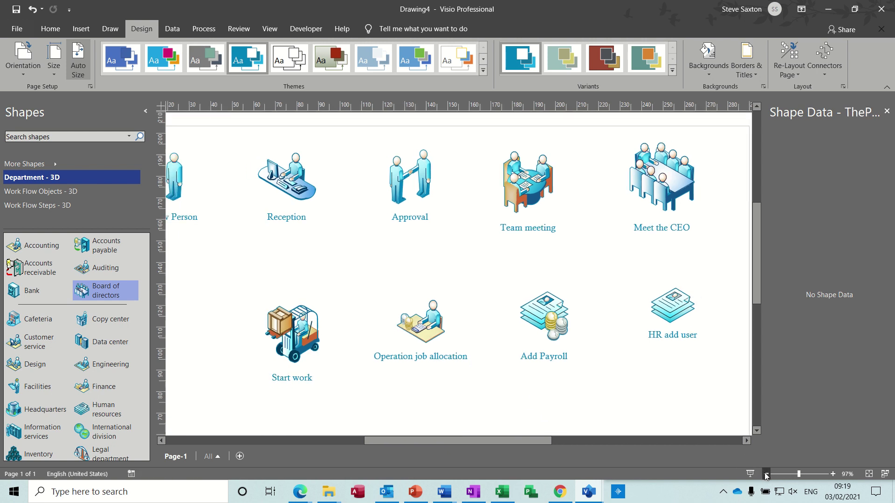
pyautogui.click(766, 473)
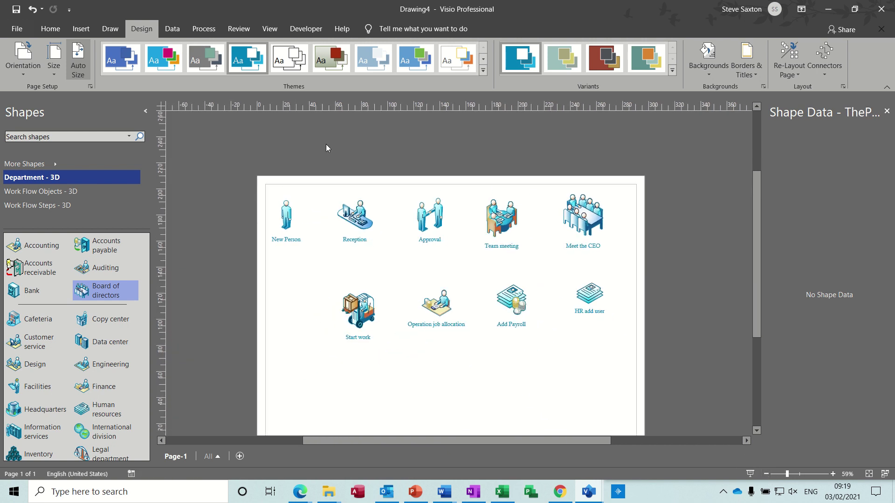
pyautogui.click(51, 29)
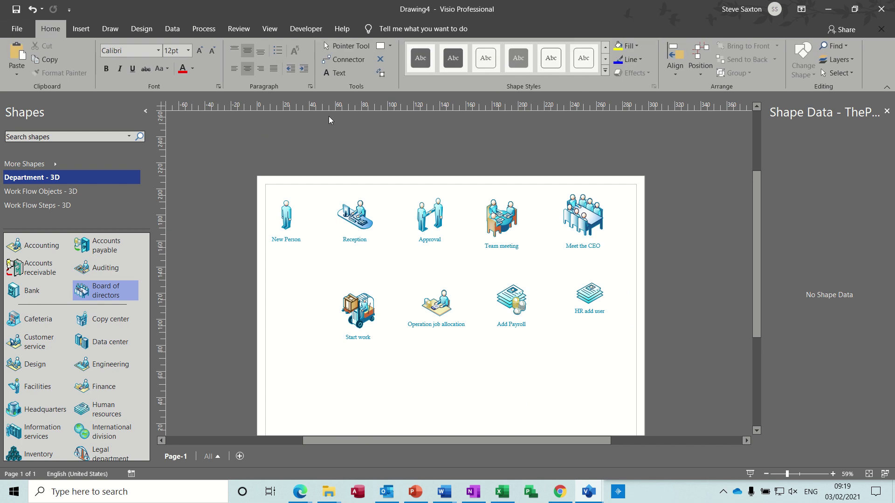
pyautogui.click(362, 59)
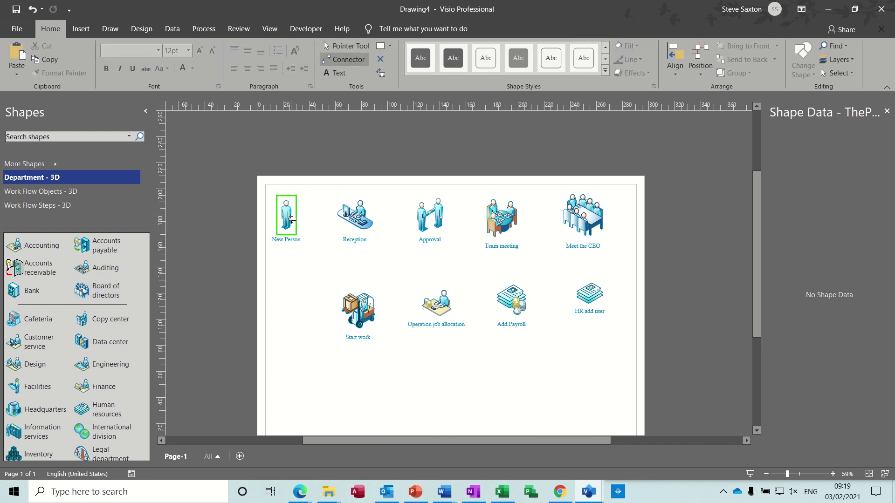
pyautogui.moveTo(291, 219); pyautogui.dragTo(586, 219)
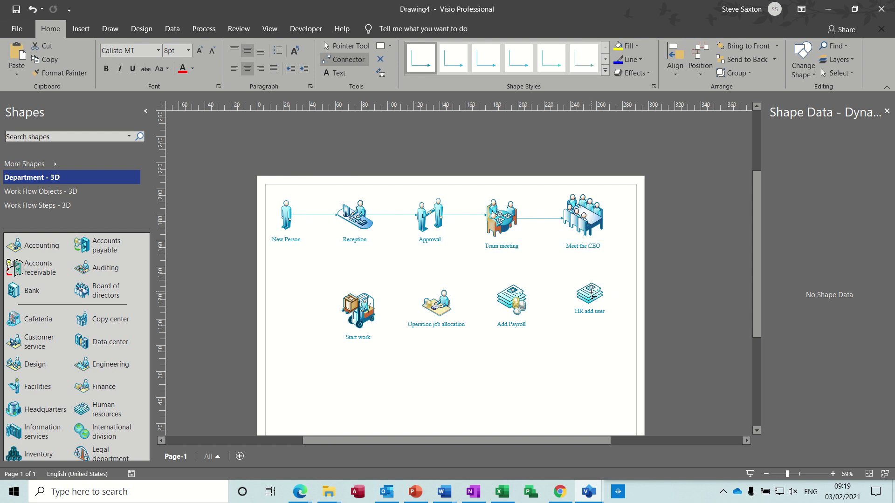
pyautogui.moveTo(590, 293); pyautogui.dragTo(500, 302)
pyautogui.moveTo(501, 304); pyautogui.dragTo(361, 307)
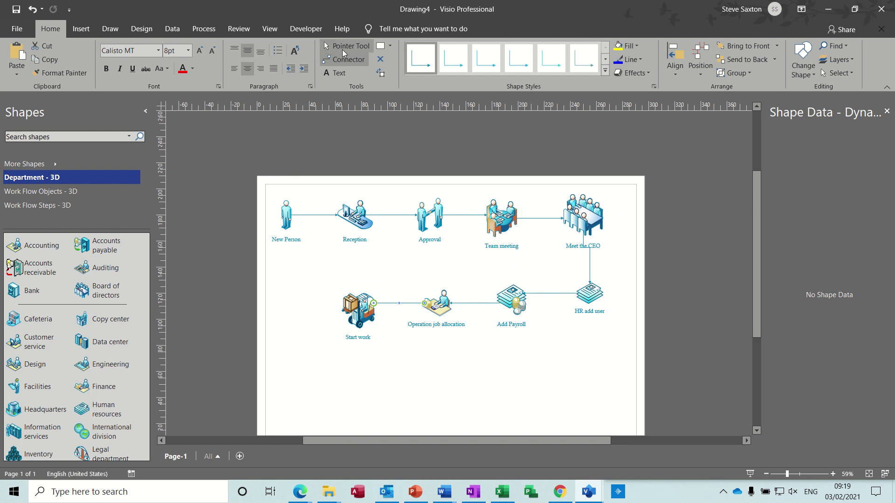
# Step: Straighten HR add user beneath Meet the CEO and turn on the page grid
pyautogui.click(343, 47)
pyautogui.moveTo(593, 301); pyautogui.dragTo(594, 303)
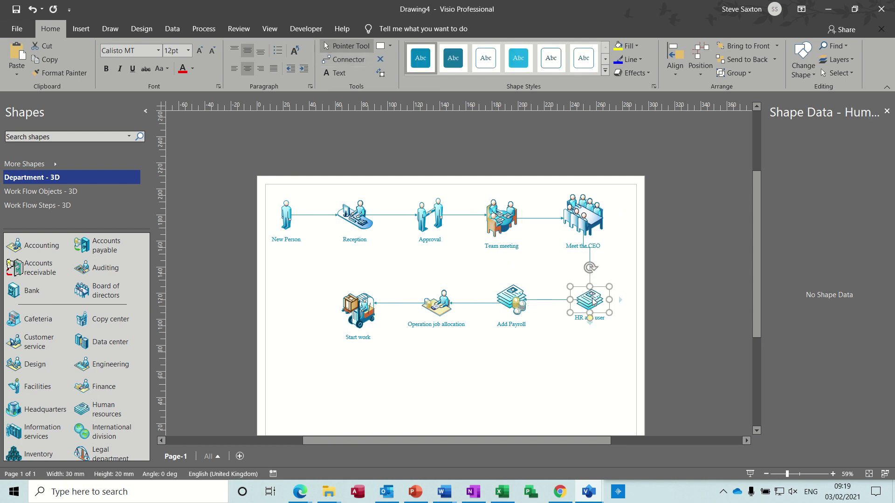
pyautogui.click(497, 388)
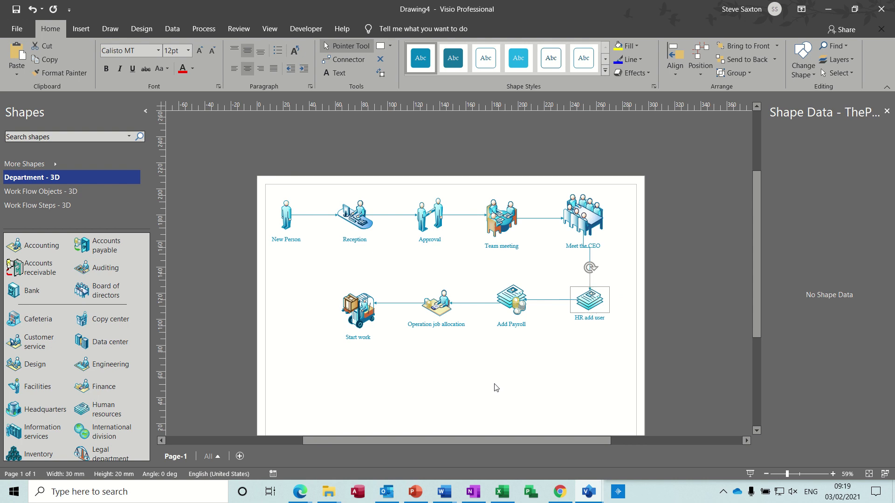
pyautogui.click(591, 307)
pyautogui.moveTo(591, 307); pyautogui.dragTo(584, 308)
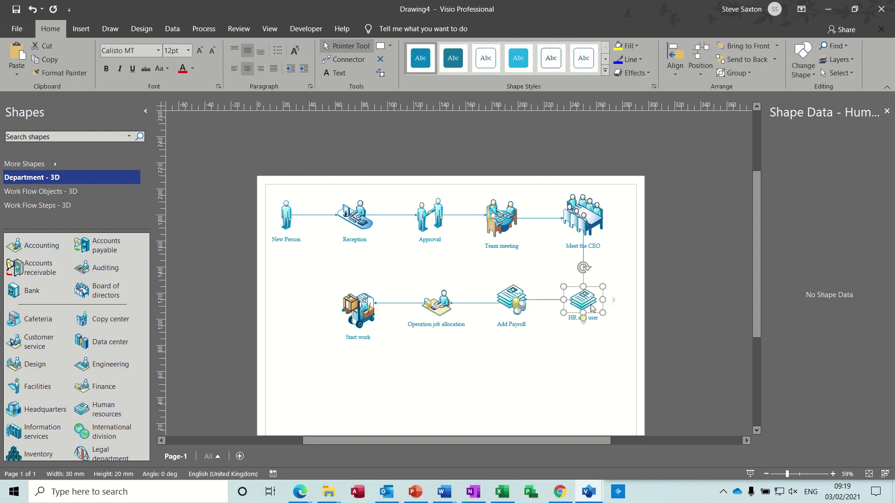
pyautogui.click(479, 374)
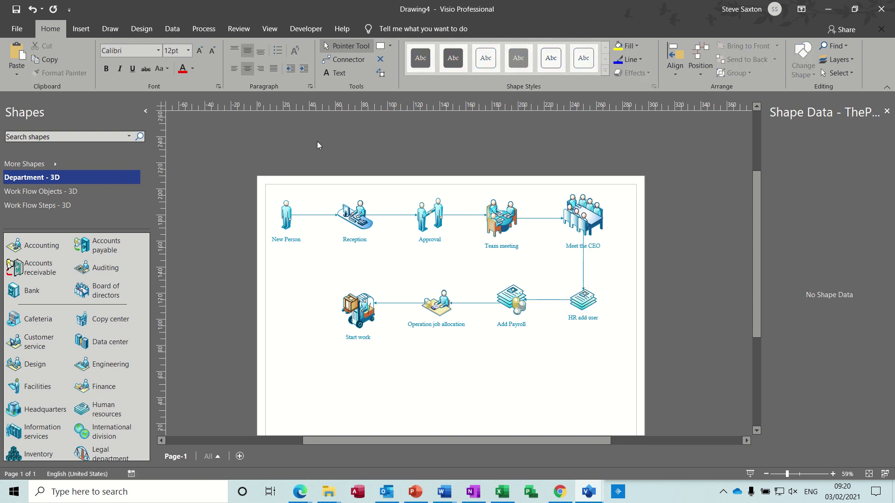
pyautogui.click(269, 29)
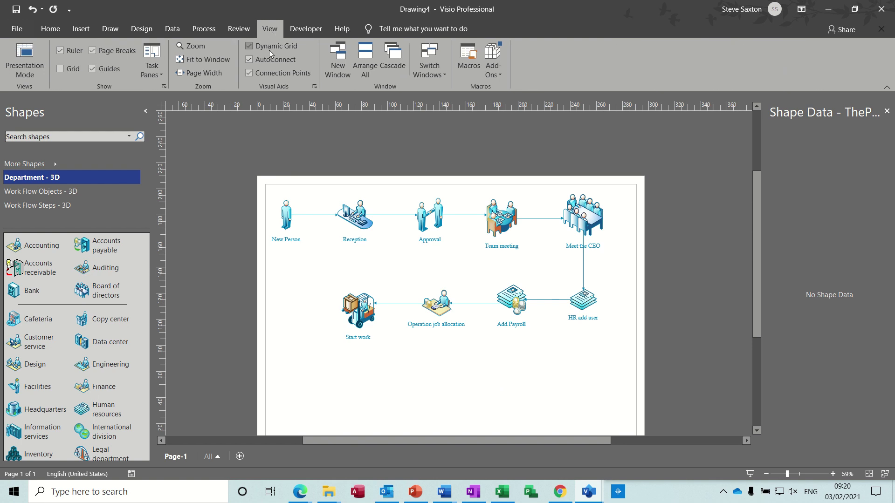
pyautogui.click(61, 69)
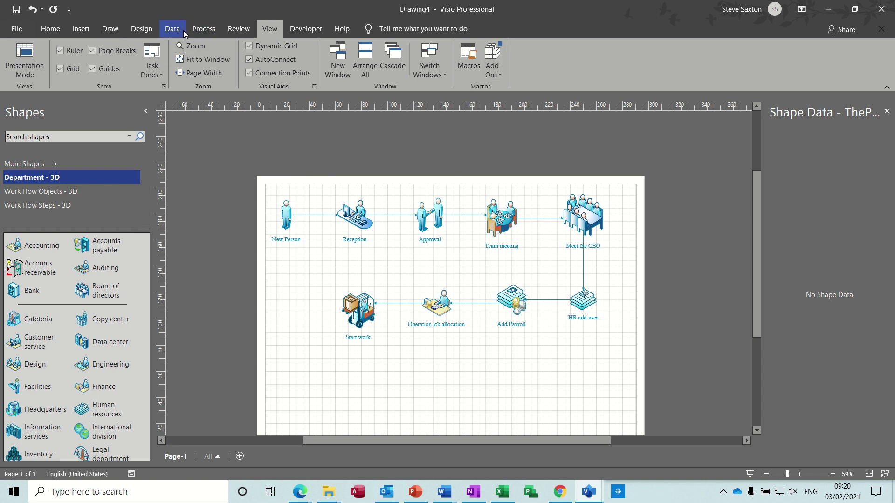
# Step: Show the Shape Data window and select the Reception shape to view its data
pyautogui.click(172, 29)
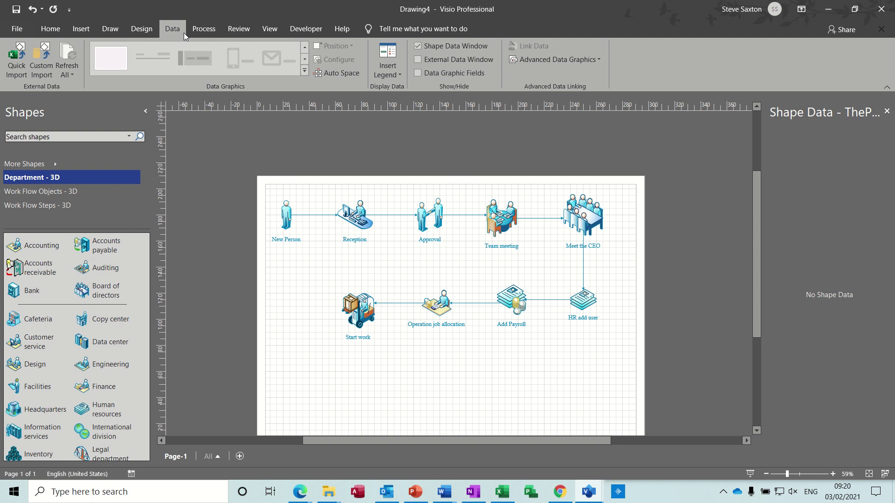
pyautogui.click(418, 46)
pyautogui.click(418, 46)
pyautogui.click(356, 219)
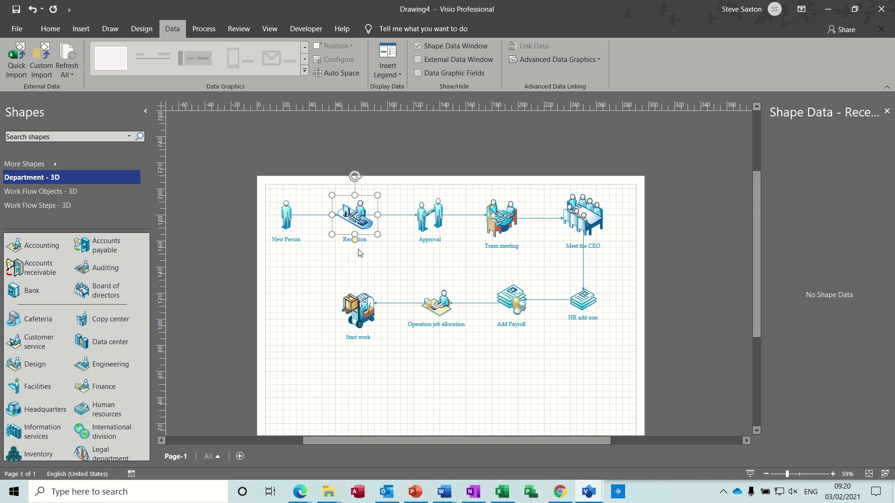
# Step: Define an Arrange Interview variable-list data field on the Reception shape
pyautogui.rightClick(356, 214)
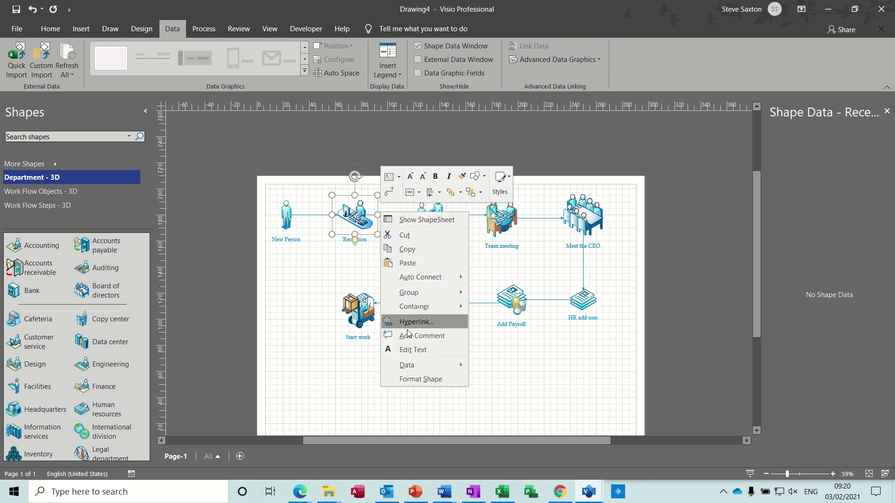
pyautogui.moveTo(413, 366)
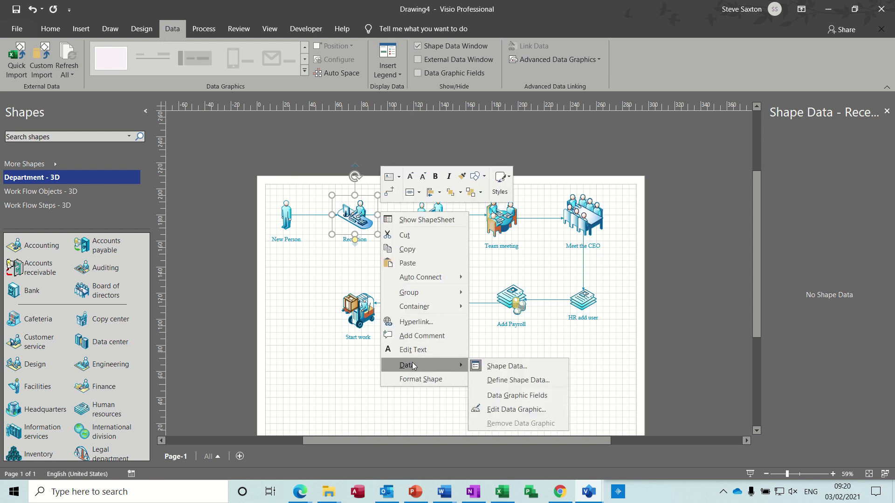
pyautogui.click(496, 379)
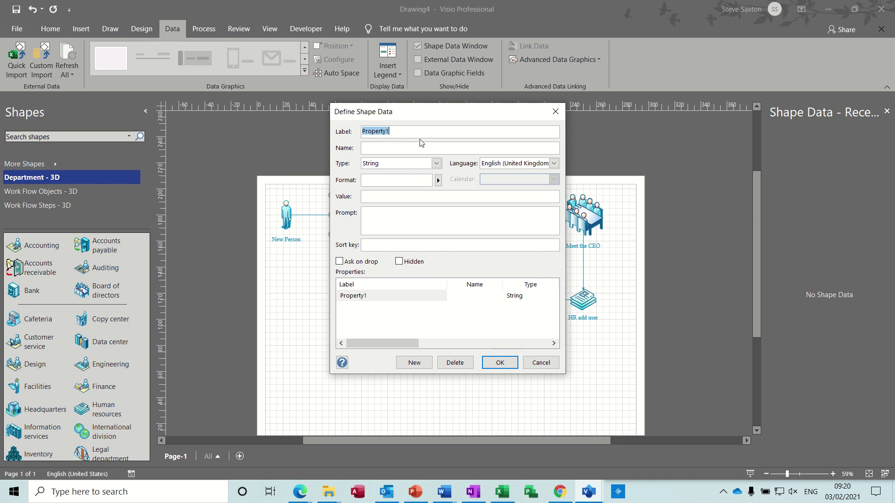
pyautogui.write('Arrange')
pyautogui.moveTo(440, 108)
pyautogui.mouseDown()
pyautogui.moveTo(447, 270)
pyautogui.moveTo(470, 160)
pyautogui.moveTo(468, 237)
pyautogui.moveTo(485, 209)
pyautogui.mouseUp()
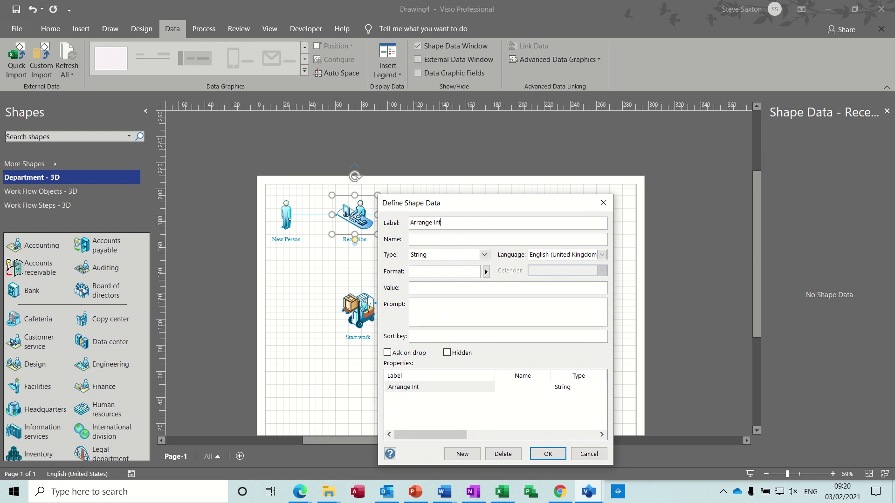
pyautogui.write('erview')
pyautogui.click(484, 254)
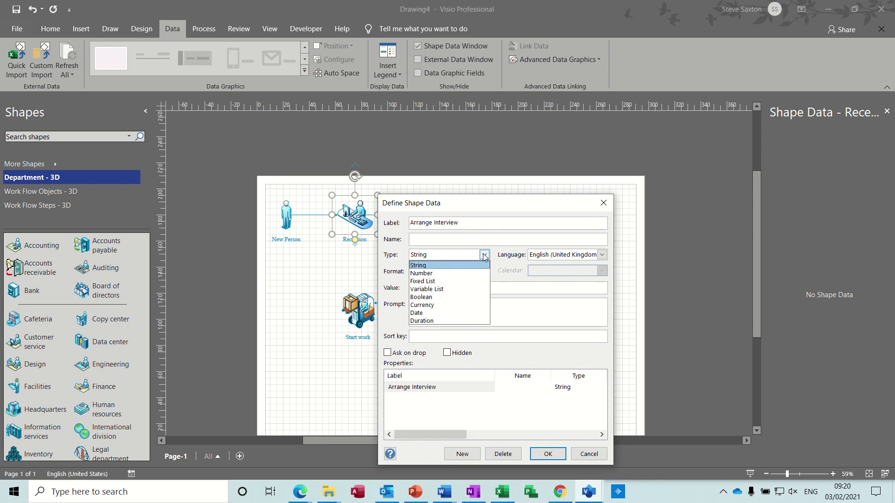
pyautogui.click(447, 289)
pyautogui.click(416, 290)
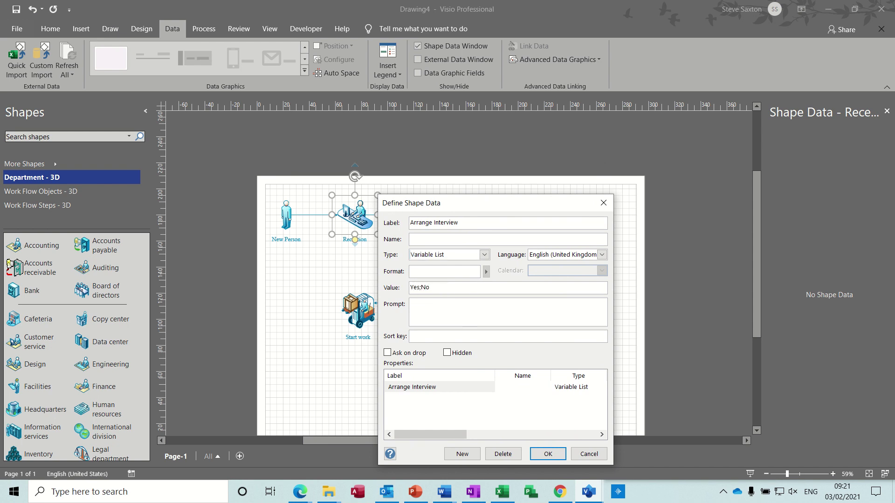
pyautogui.click(548, 454)
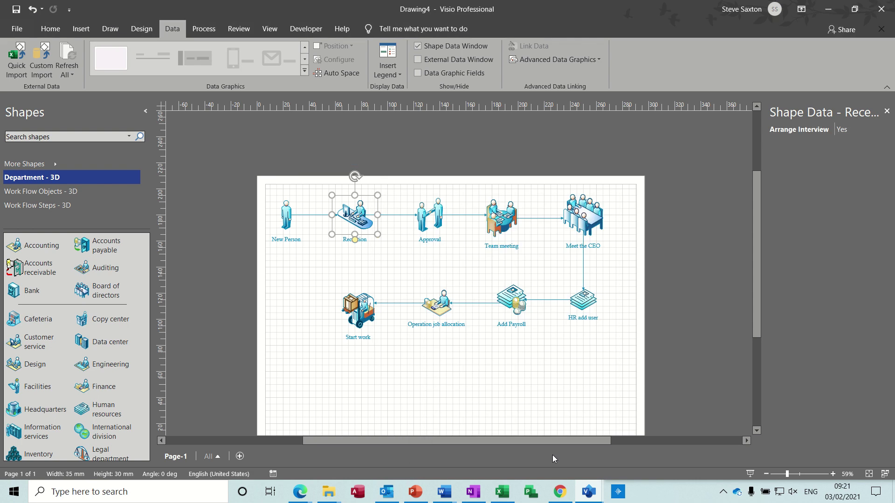
# Step: Switch the Arrange Interview value to No, then back to Yes
pyautogui.click(855, 132)
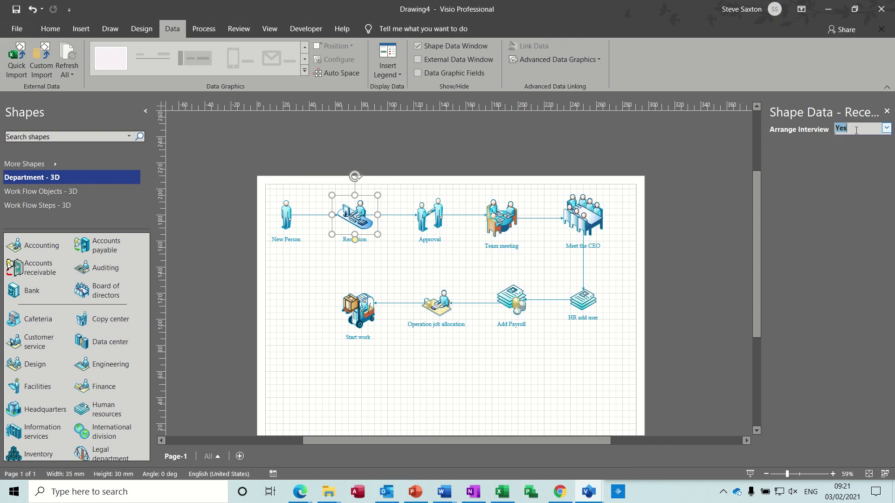
pyautogui.click(886, 128)
pyautogui.click(851, 147)
pyautogui.click(886, 130)
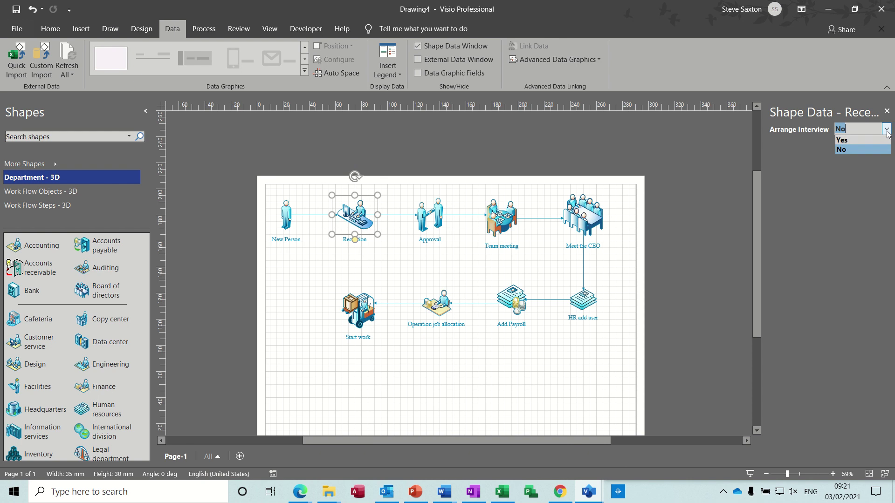
pyautogui.click(863, 141)
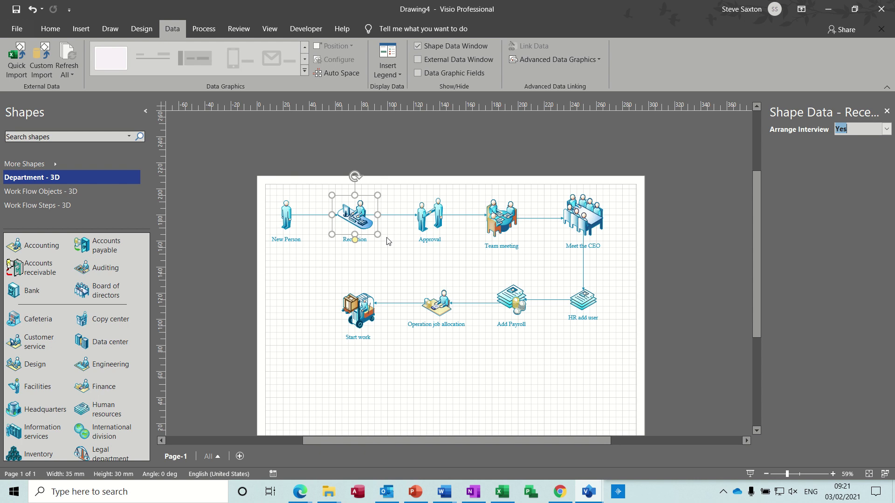
# Step: Define a 'Job Offered' variable-list field with value Yes on the Approval shape
pyautogui.click(429, 224)
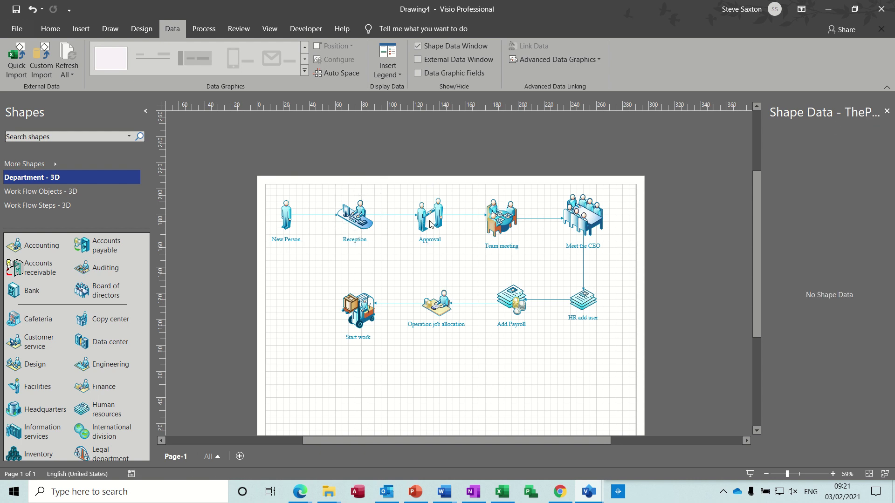
pyautogui.click(430, 218)
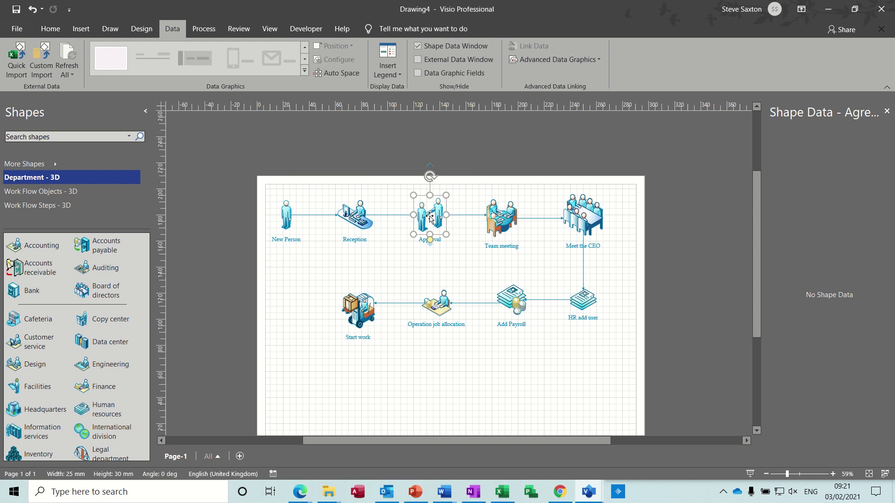
pyautogui.rightClick(429, 217)
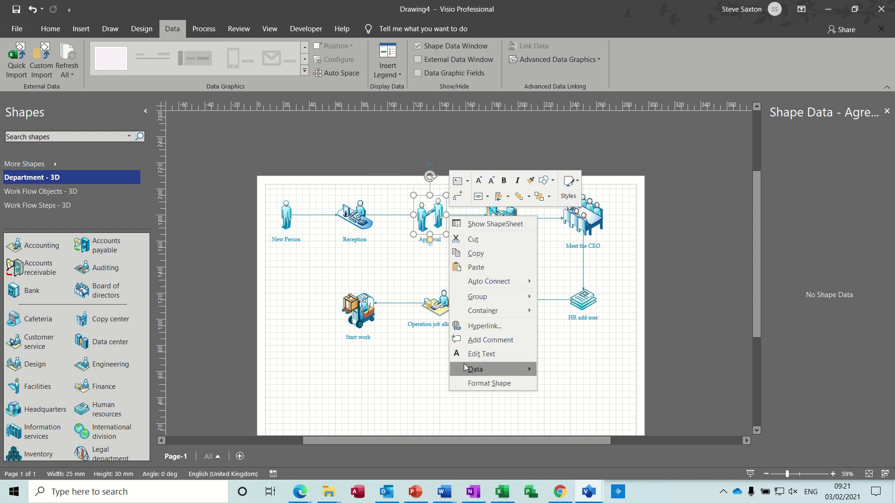
pyautogui.moveTo(464, 368)
pyautogui.click(569, 384)
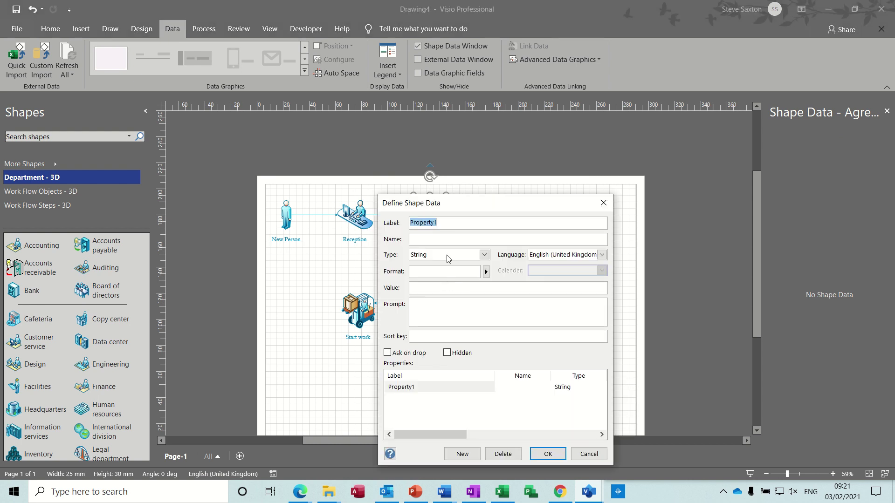
pyautogui.write('J')
pyautogui.write('ob Allocated')
pyautogui.press('BackSpace')
pyautogui.press('BackSpace')
pyautogui.press('BackSpace')
pyautogui.write('Offered')
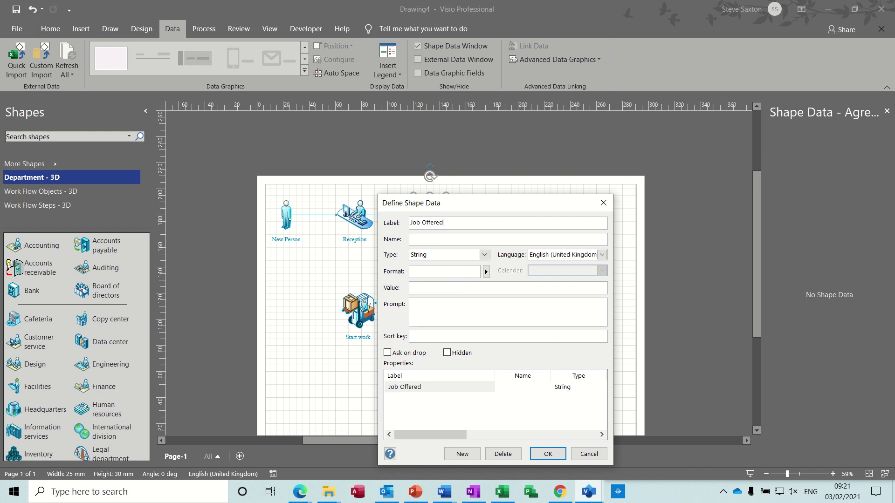
pyautogui.click(484, 255)
pyautogui.click(444, 289)
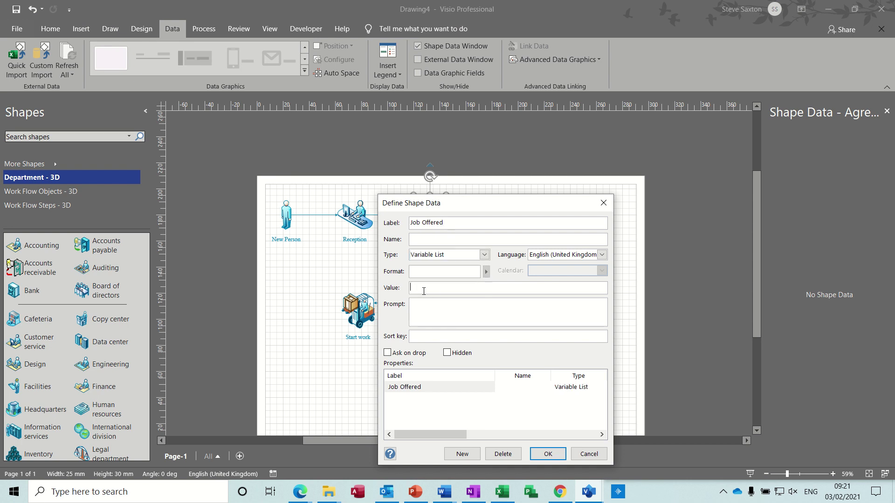
pyautogui.write('es;No')
pyautogui.click(548, 454)
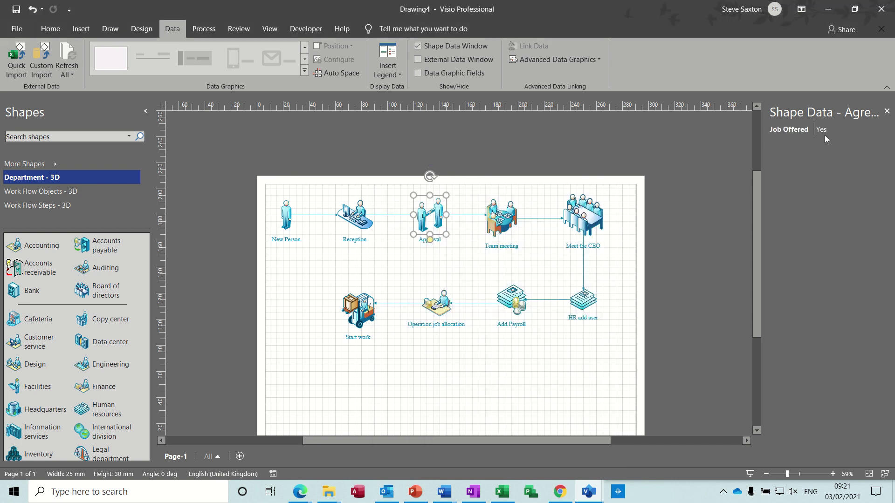
# Step: Define a 'Team Allocated' variable-list field with values Yes:no on the Team meeting shape
pyautogui.click(508, 220)
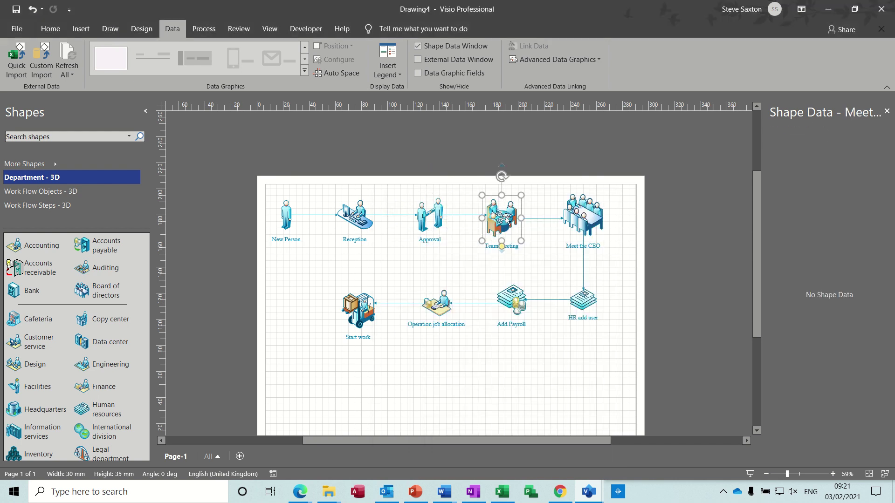
pyautogui.rightClick(507, 220)
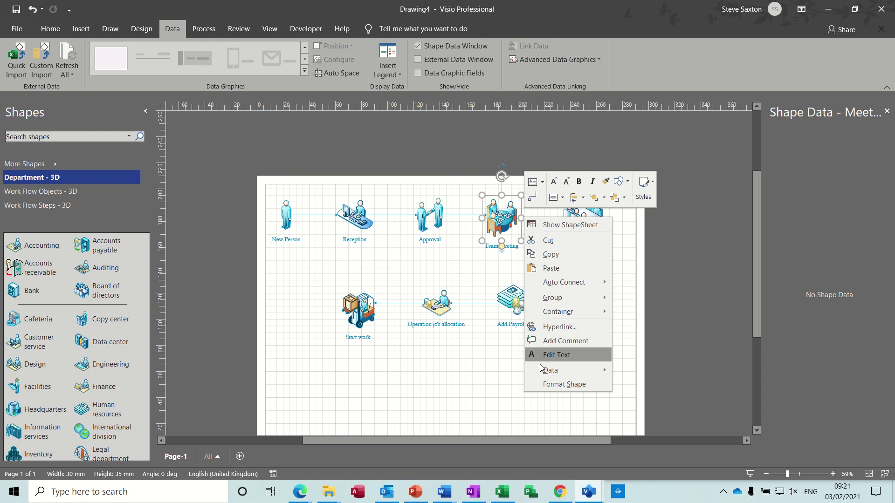
pyautogui.moveTo(542, 371)
pyautogui.click(661, 385)
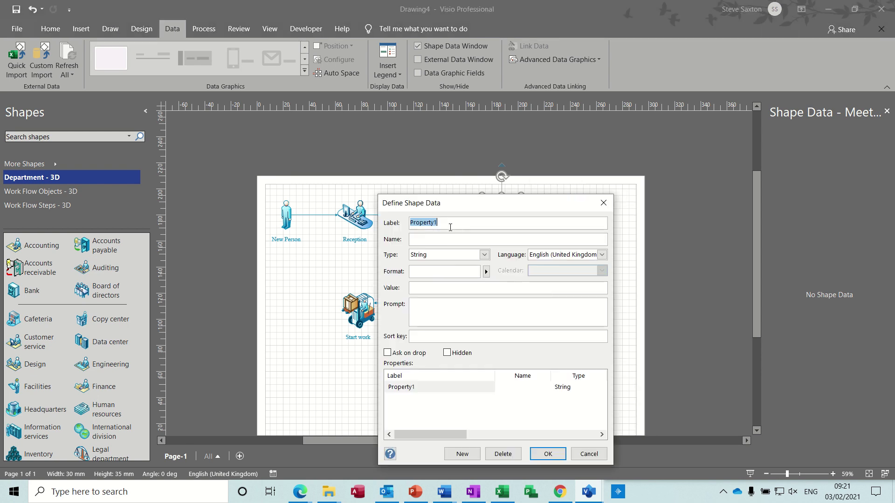
pyautogui.write('Team Allocated')
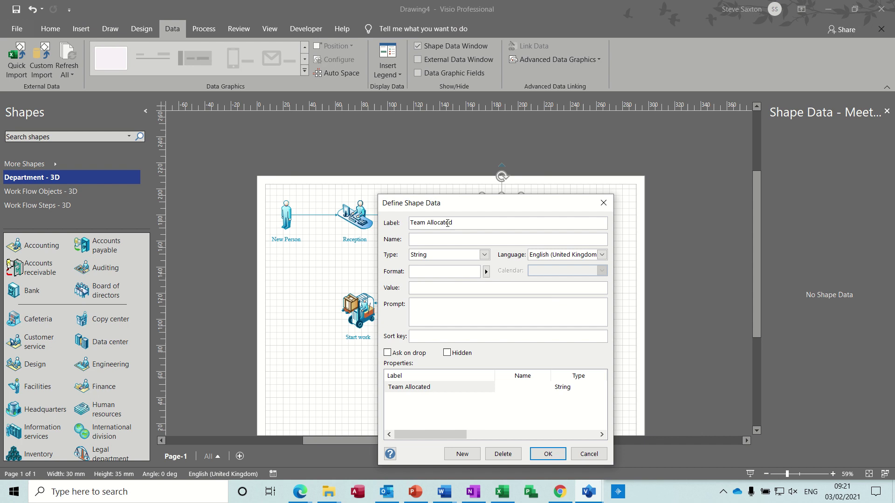
pyautogui.click(484, 254)
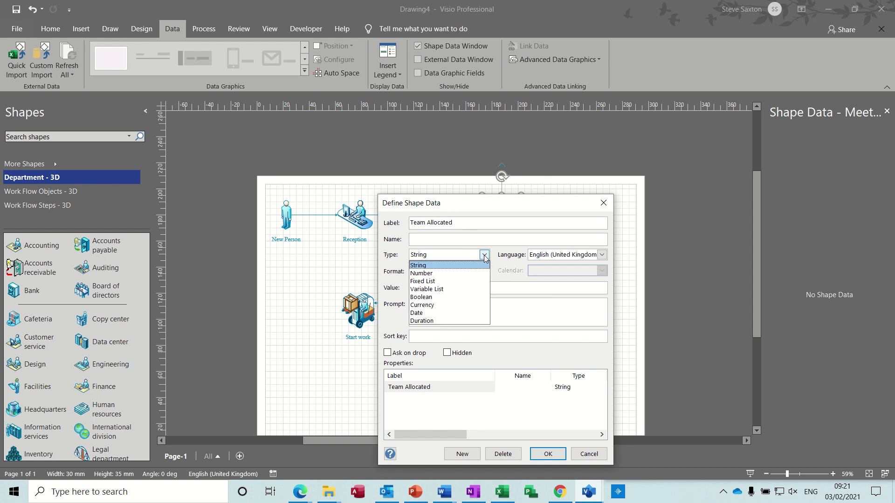
pyautogui.click(458, 290)
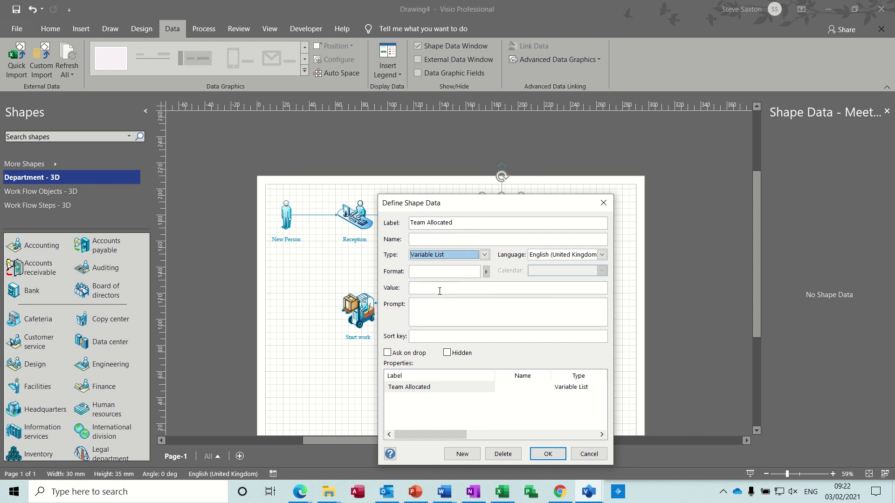
pyautogui.click(439, 290)
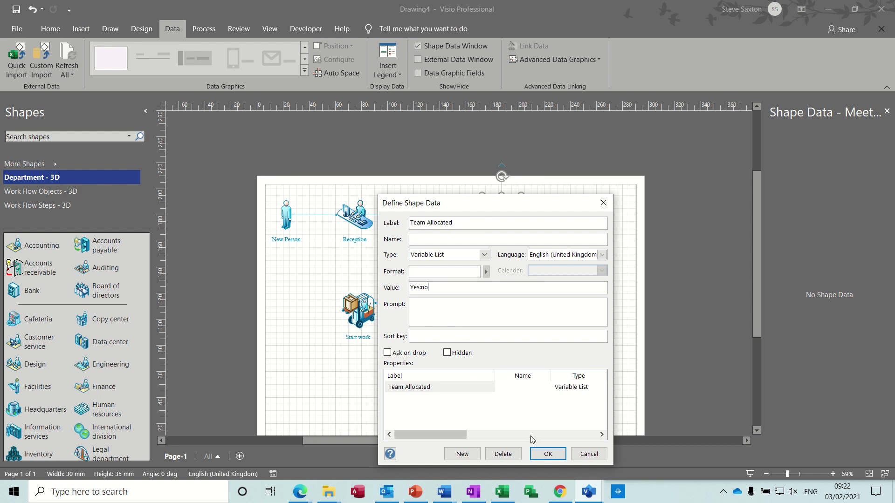
pyautogui.click(546, 454)
pyautogui.click(583, 218)
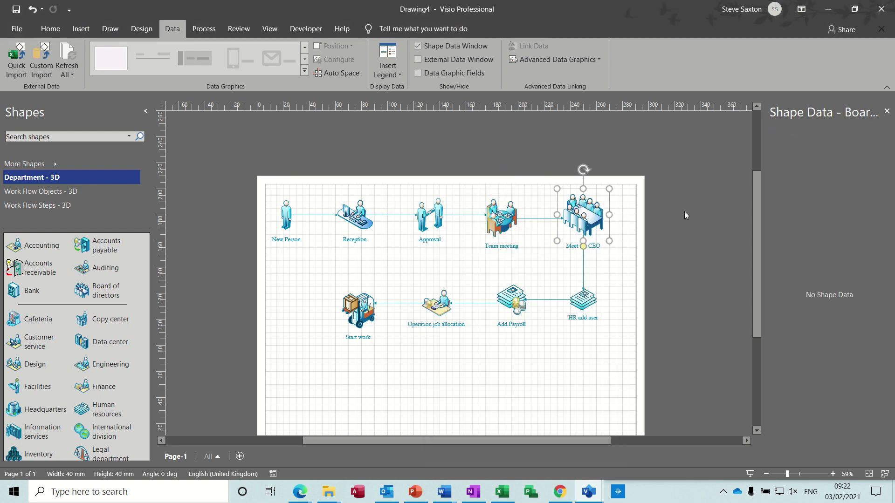
# Step: Define an 'Added to Database' variable-list field with yes/no values on HR add user
pyautogui.click(588, 299)
pyautogui.rightClick(603, 298)
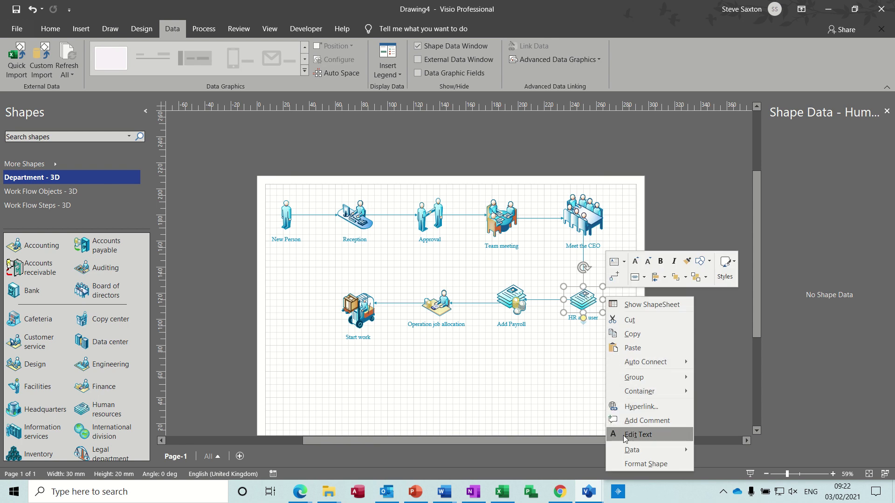
pyautogui.moveTo(624, 448)
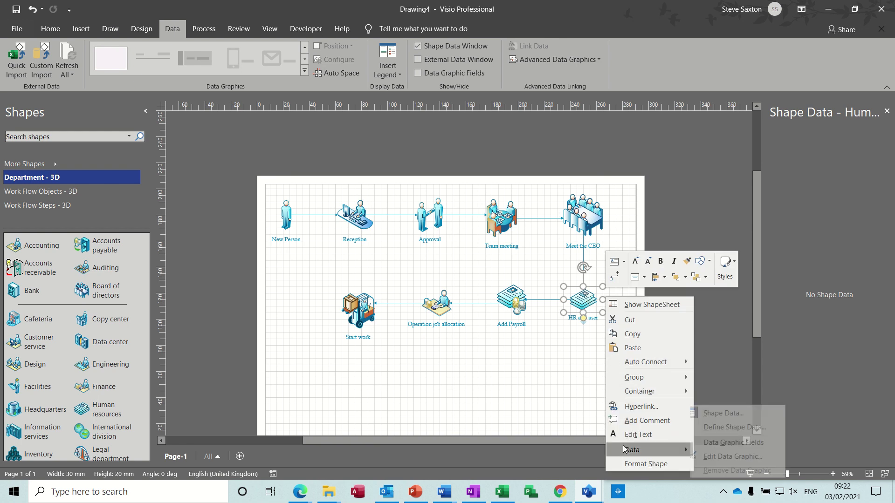
pyautogui.click(719, 428)
pyautogui.write('A')
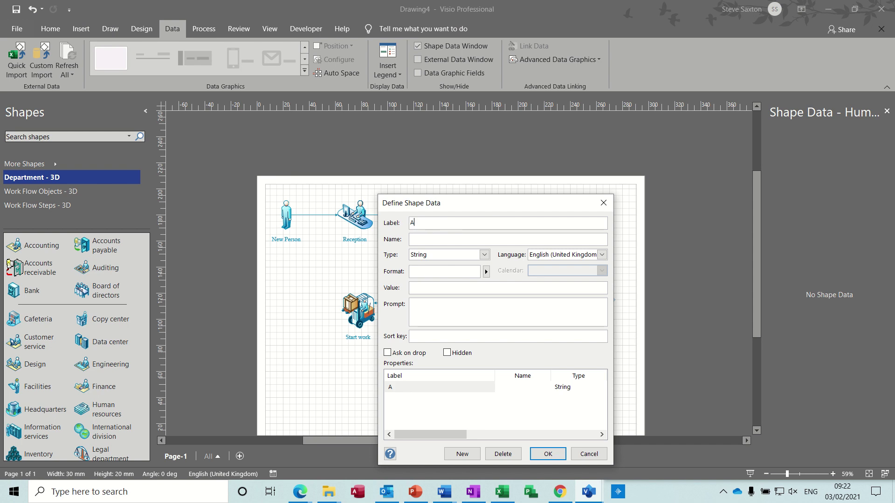
pyautogui.write('dded to Database')
pyautogui.click(484, 254)
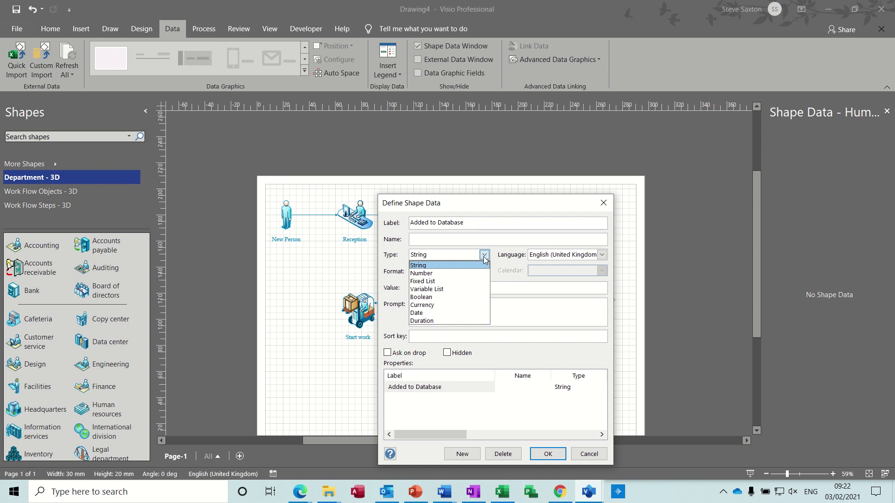
pyautogui.click(450, 288)
pyautogui.click(435, 288)
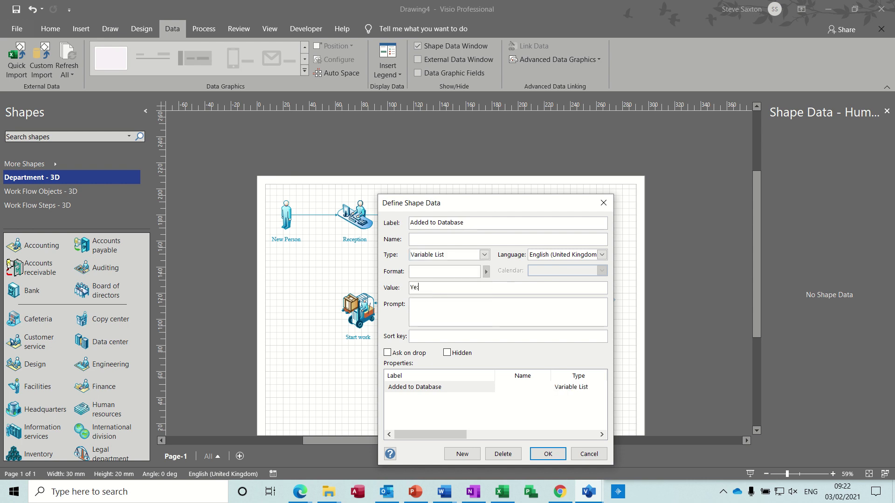
pyautogui.click(548, 453)
# Step: Define an 'Added to payroll' variable-list field with values Yes:No on Add Payroll
pyautogui.click(509, 295)
pyautogui.rightClick(509, 294)
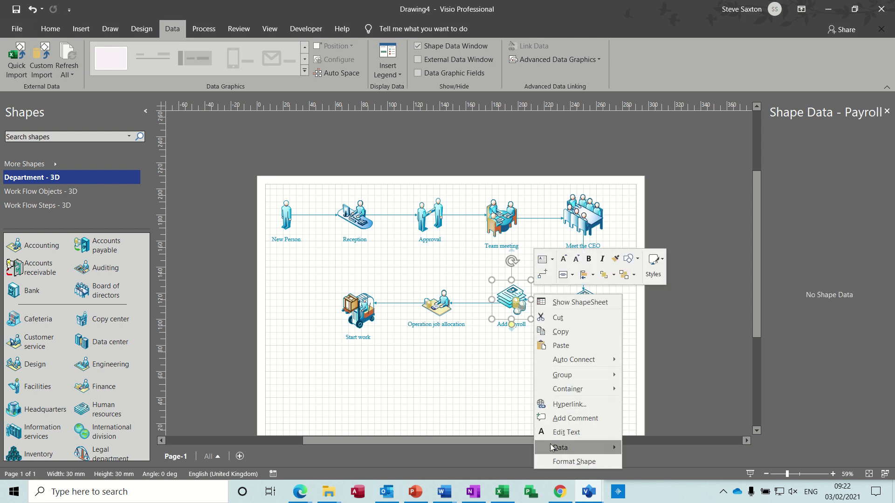
pyautogui.moveTo(552, 448)
pyautogui.click(646, 427)
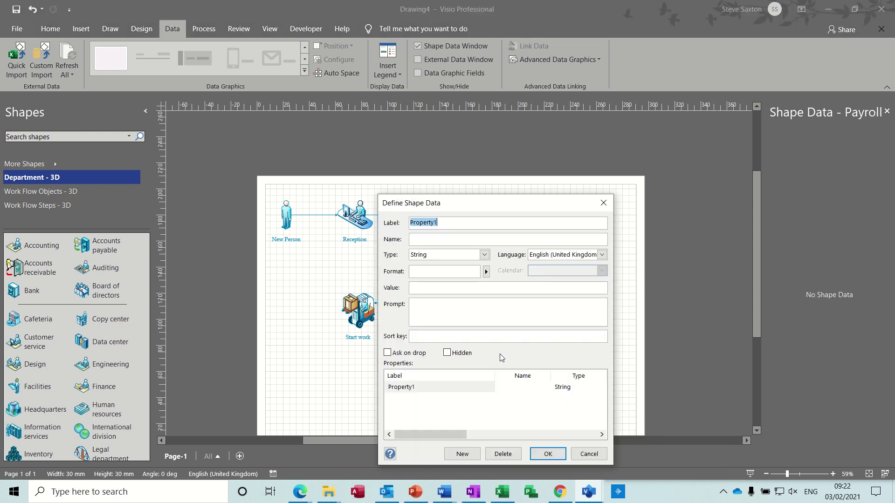
pyautogui.write('Added to payroll')
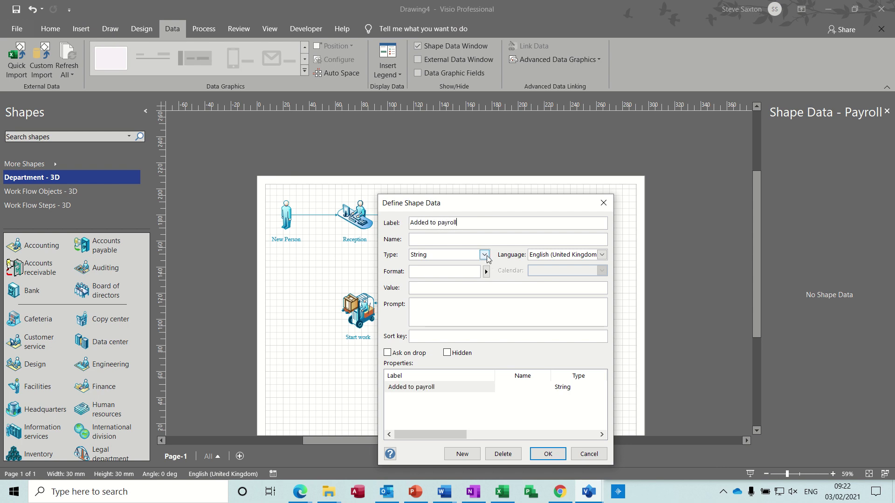
pyautogui.click(484, 254)
pyautogui.click(455, 289)
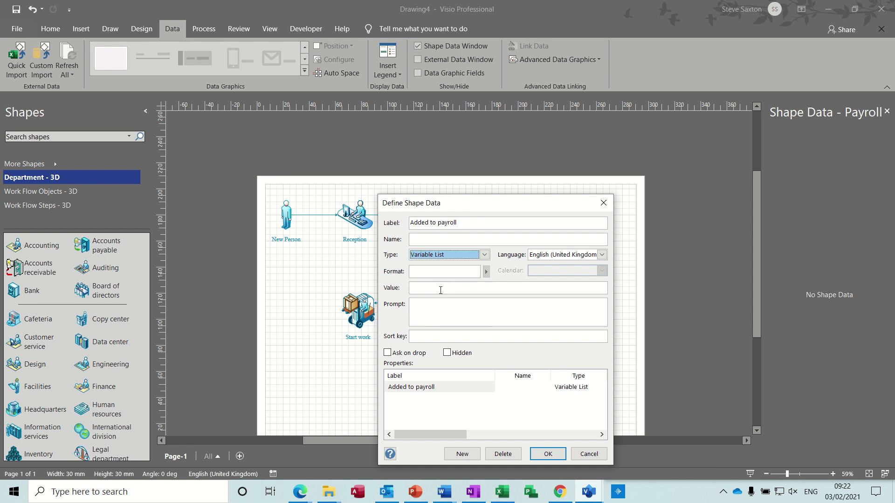
pyautogui.click(432, 289)
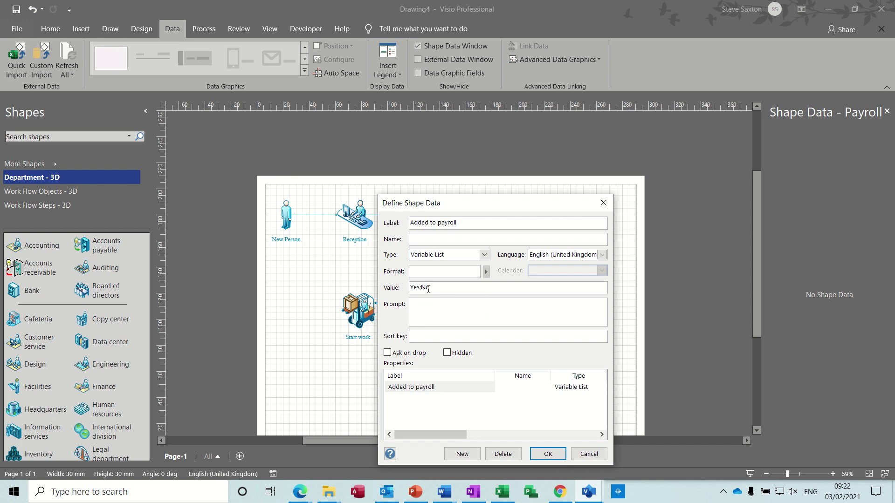
pyautogui.click(545, 454)
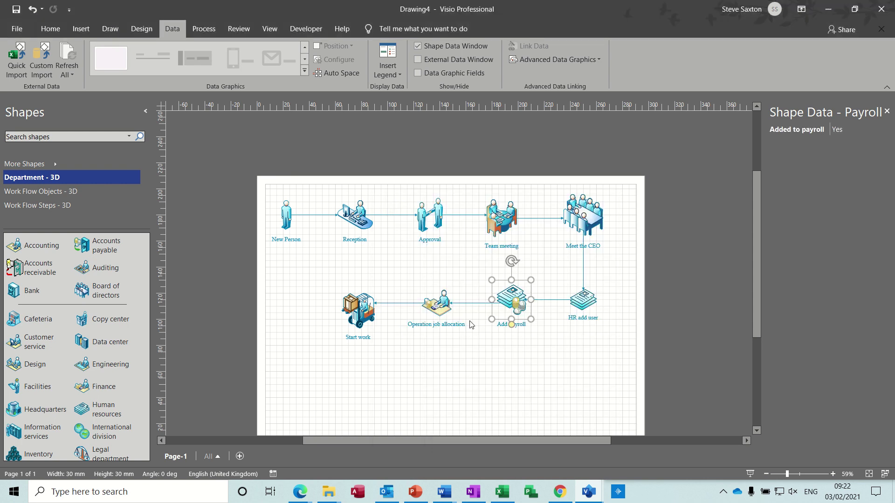
# Step: Define a 'Team allocated' variable-list field with values Yes:No on Operation job allocation
pyautogui.click(440, 305)
pyautogui.rightClick(442, 307)
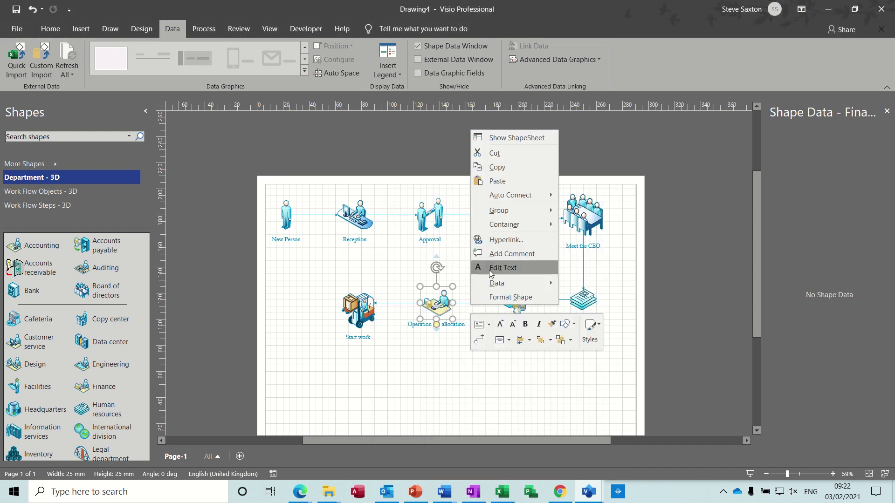
pyautogui.moveTo(511, 286)
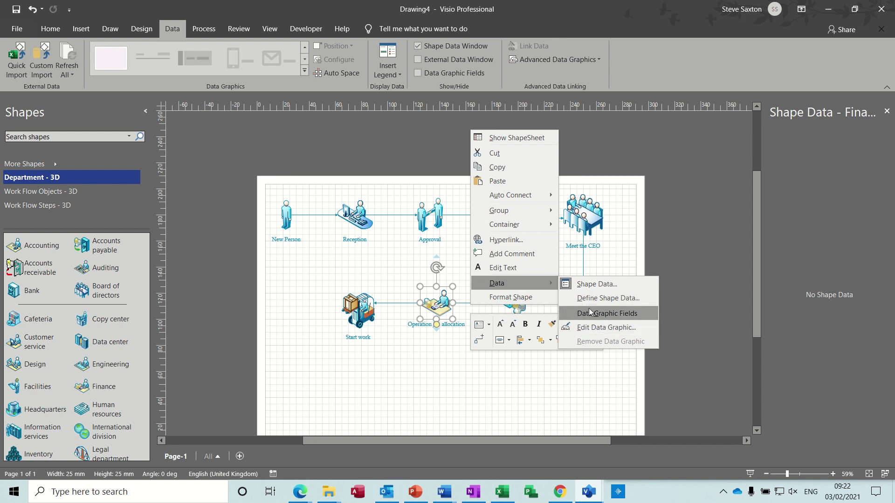
pyautogui.click(601, 298)
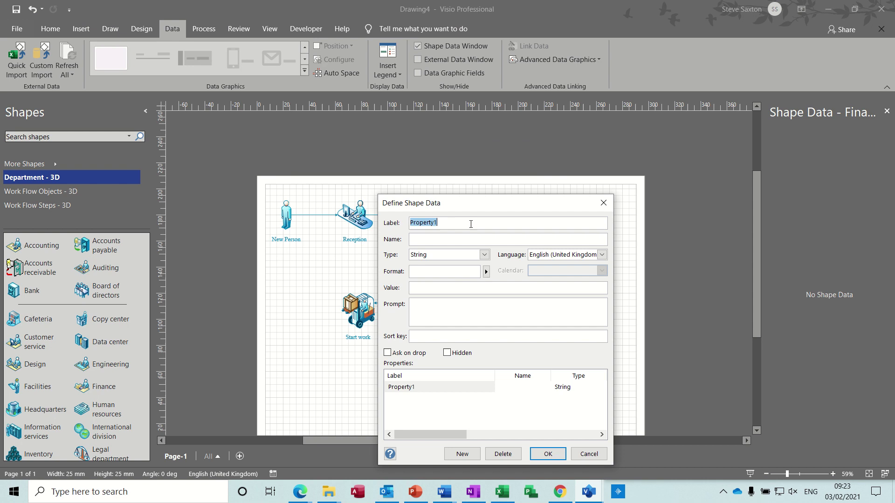
pyautogui.write('Team allocated')
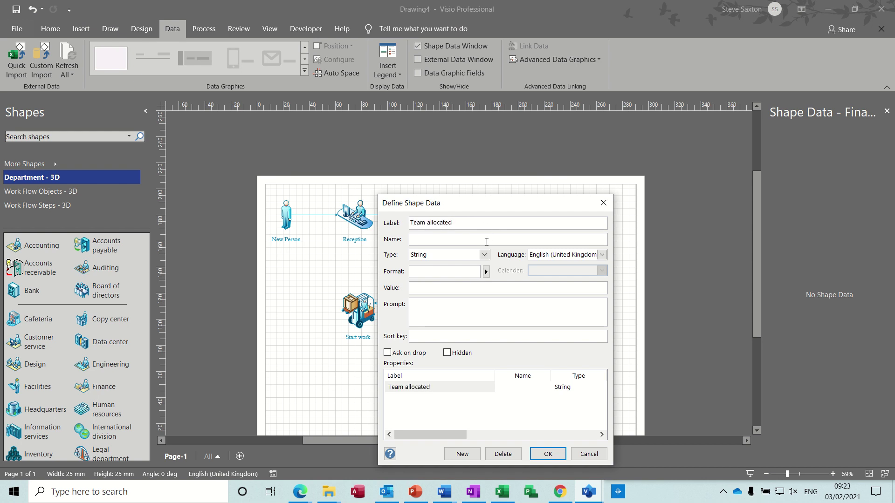
pyautogui.click(484, 255)
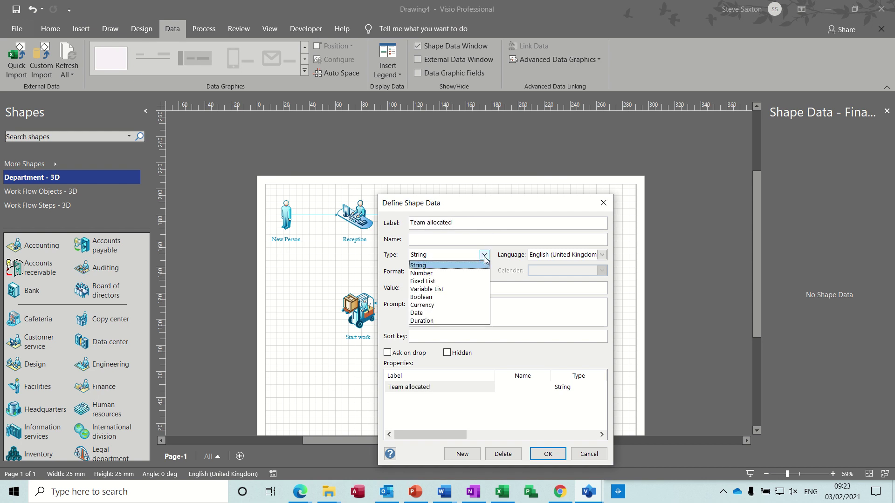
pyautogui.click(435, 289)
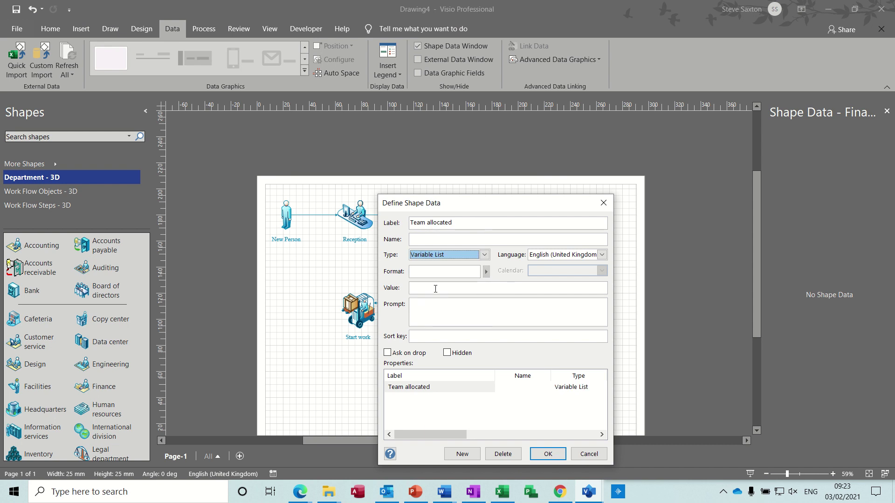
pyautogui.click(435, 288)
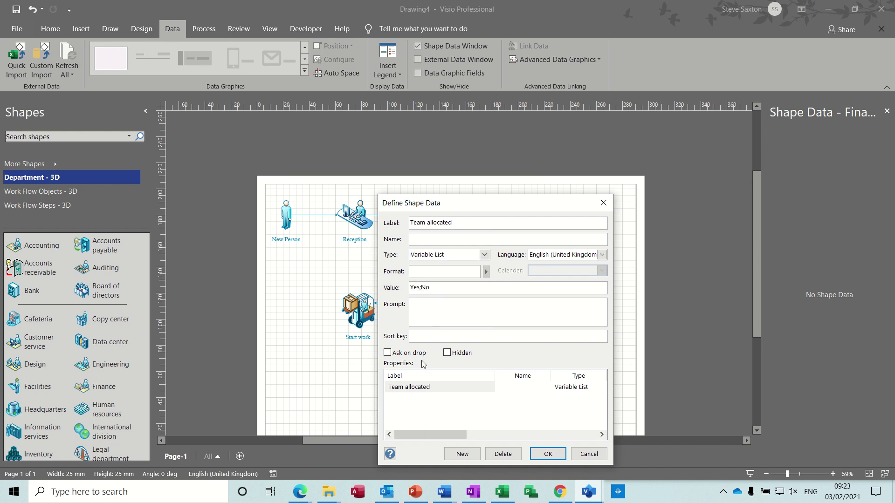
pyautogui.click(546, 454)
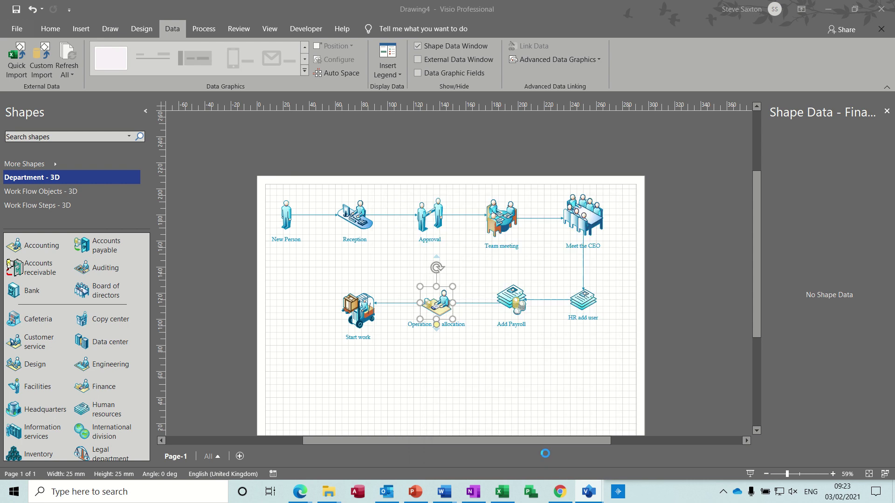
# Step: Inspect the shape data of Team meeting, Meet the CEO and HR add user
pyautogui.click(449, 356)
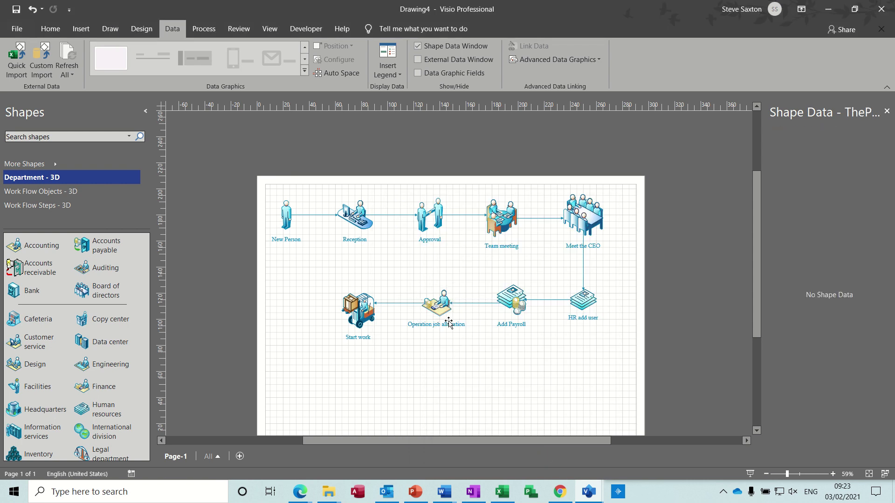
pyautogui.click(502, 221)
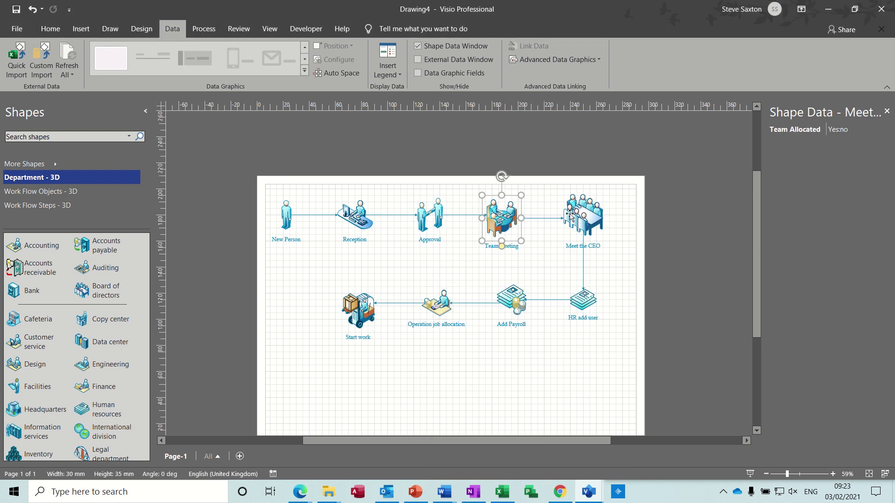
pyautogui.click(590, 215)
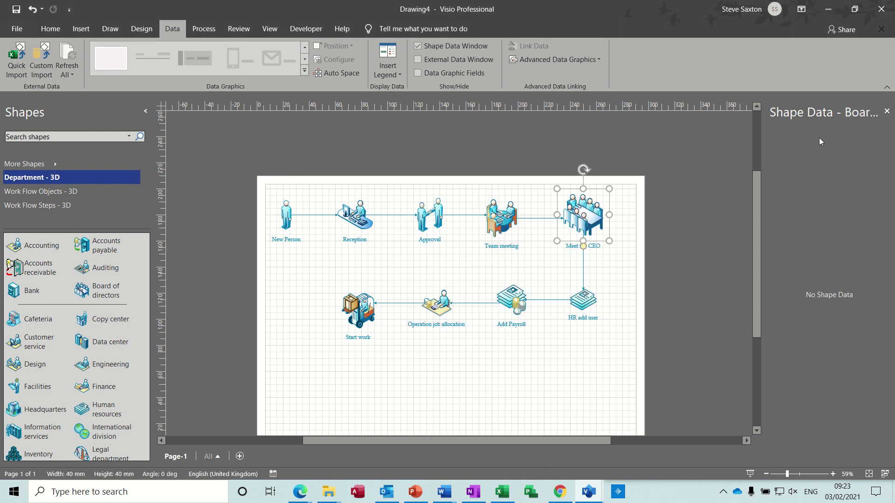
pyautogui.click(580, 317)
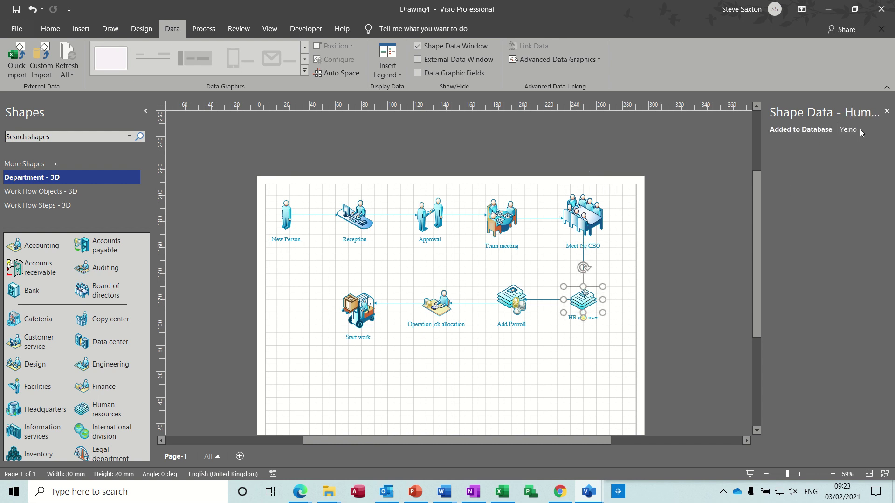
pyautogui.click(845, 133)
# Step: Correct the Added to Database field's values to Yes:no in its definition
pyautogui.rightClick(588, 298)
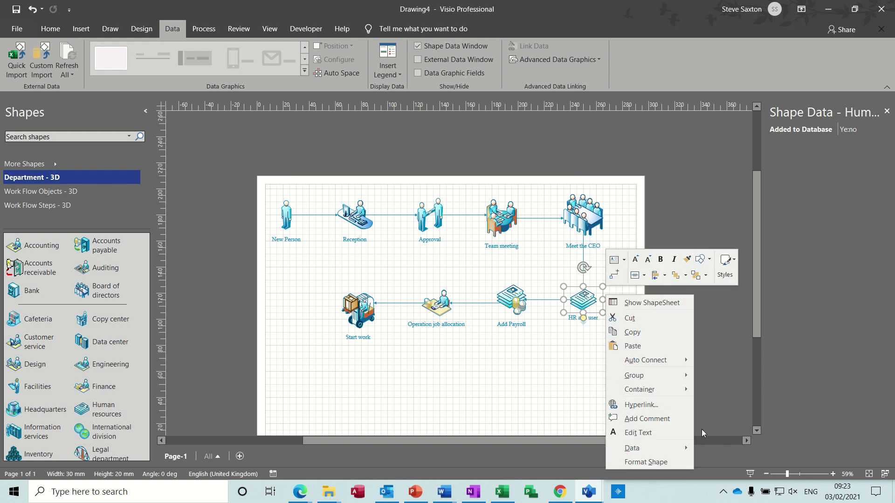
pyautogui.moveTo(665, 449)
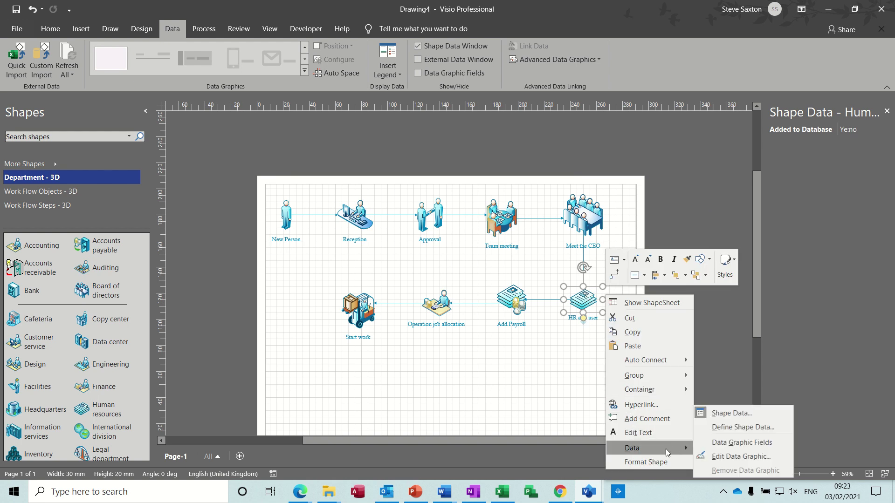
pyautogui.click(722, 427)
pyautogui.click(418, 288)
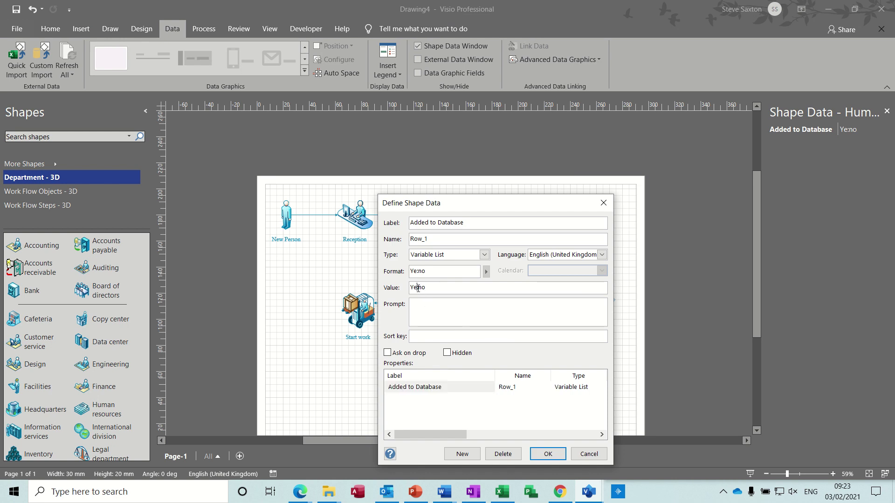
pyautogui.write('s')
pyautogui.click(548, 454)
# Step: Set the Added to Database value to no from its choice list
pyautogui.click(857, 130)
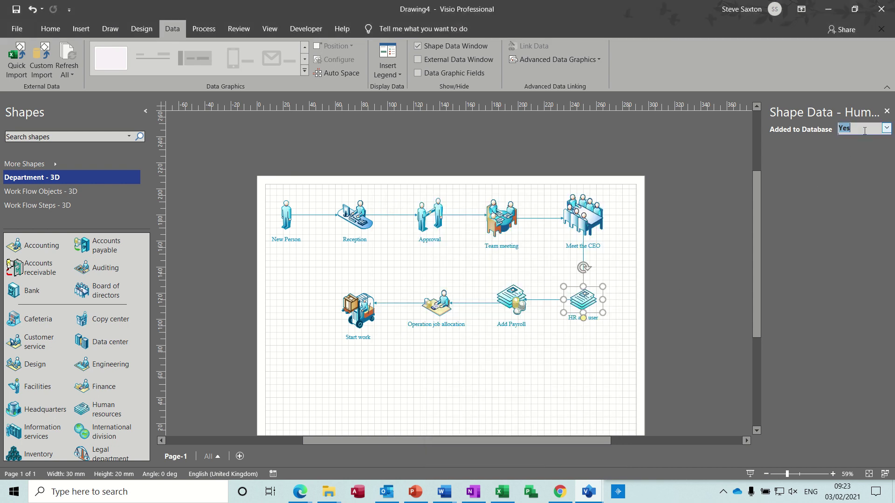
pyautogui.click(887, 129)
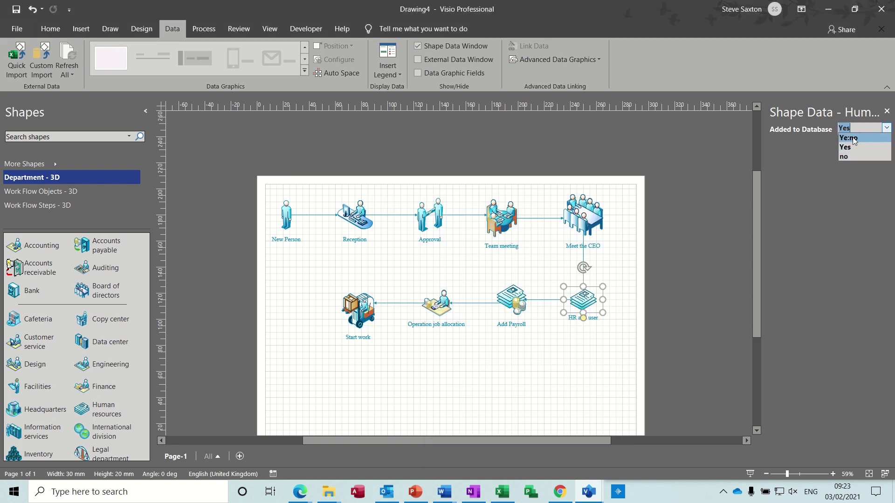
pyautogui.click(887, 128)
pyautogui.click(886, 128)
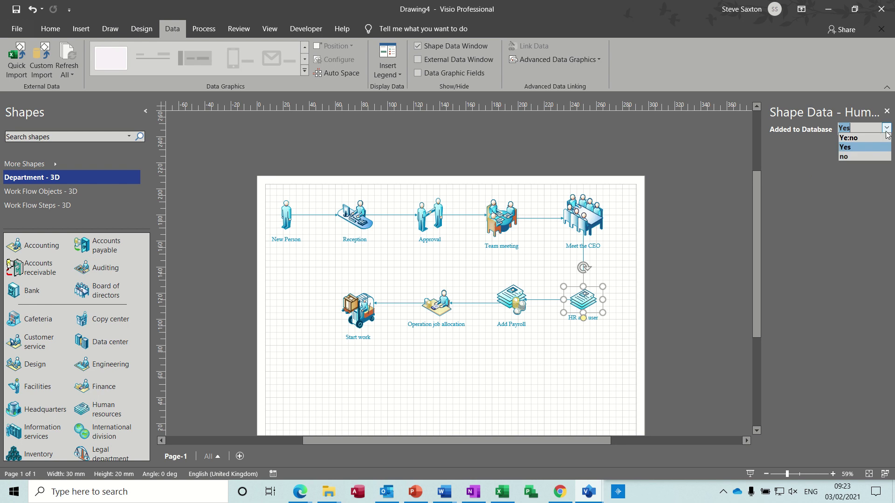
pyautogui.click(856, 157)
pyautogui.click(886, 130)
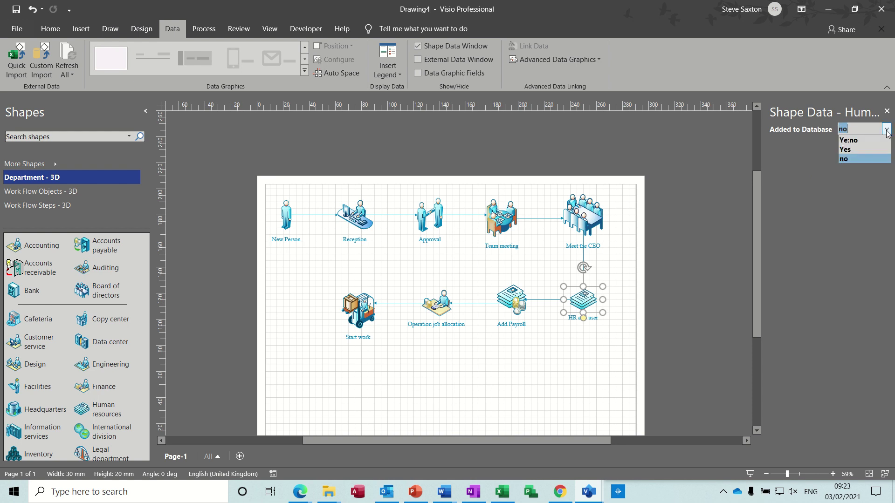
pyautogui.click(582, 298)
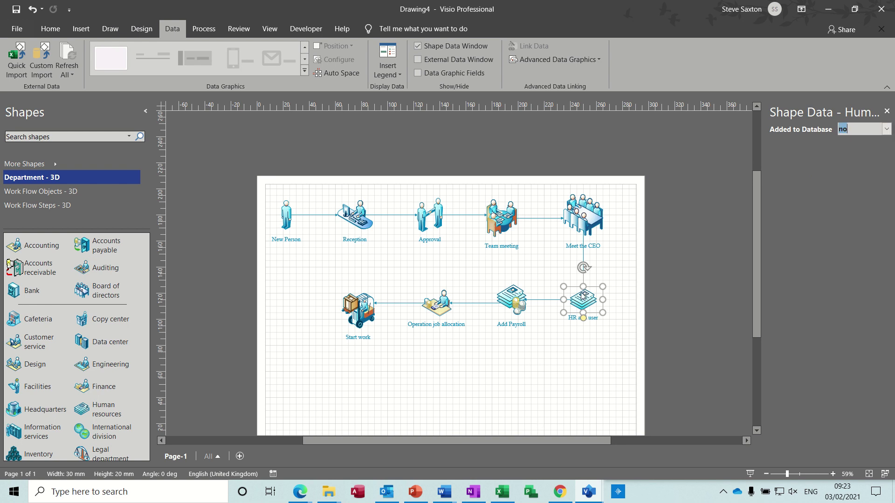
# Step: Delete the stray Ye:no entry from the Added to Database choices and recheck the list
pyautogui.rightClick(604, 292)
pyautogui.moveTo(632, 446)
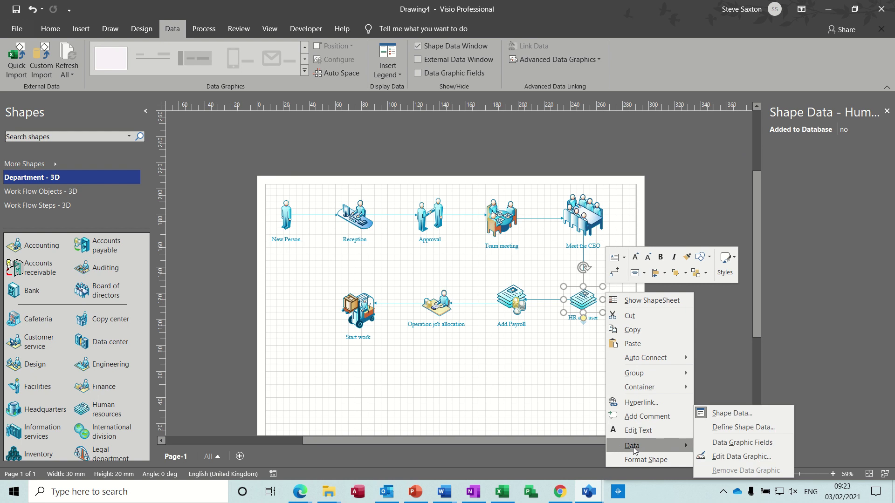
pyautogui.click(723, 426)
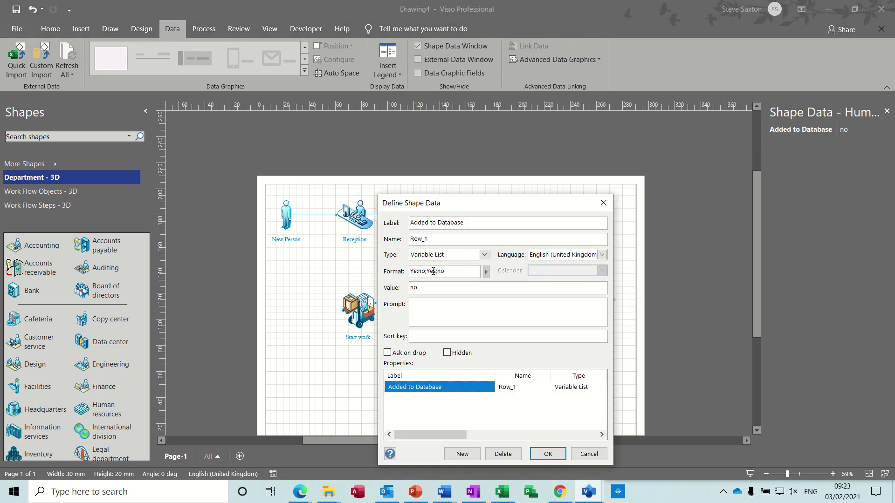
pyautogui.moveTo(428, 273); pyautogui.dragTo(409, 272)
pyautogui.press('Delete')
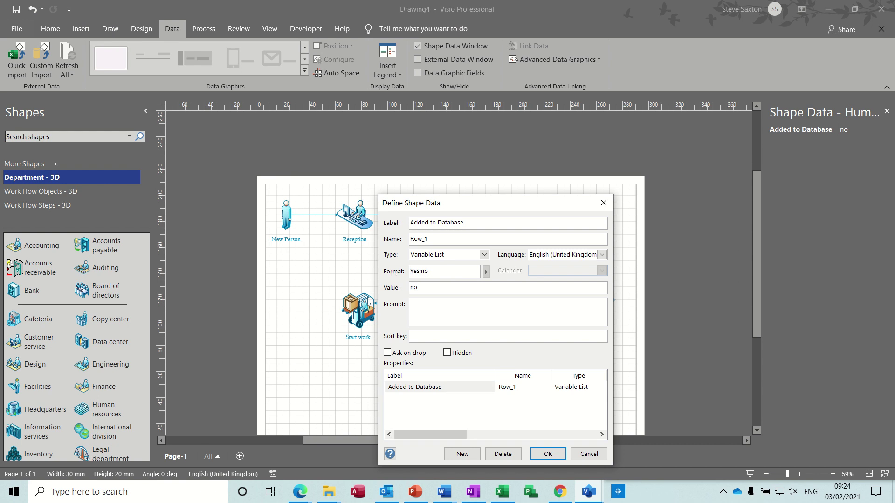
pyautogui.click(547, 453)
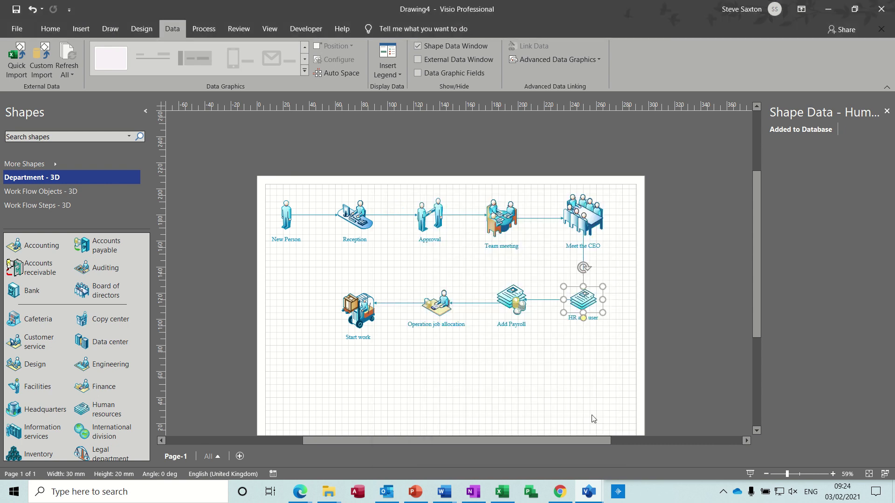
pyautogui.click(851, 129)
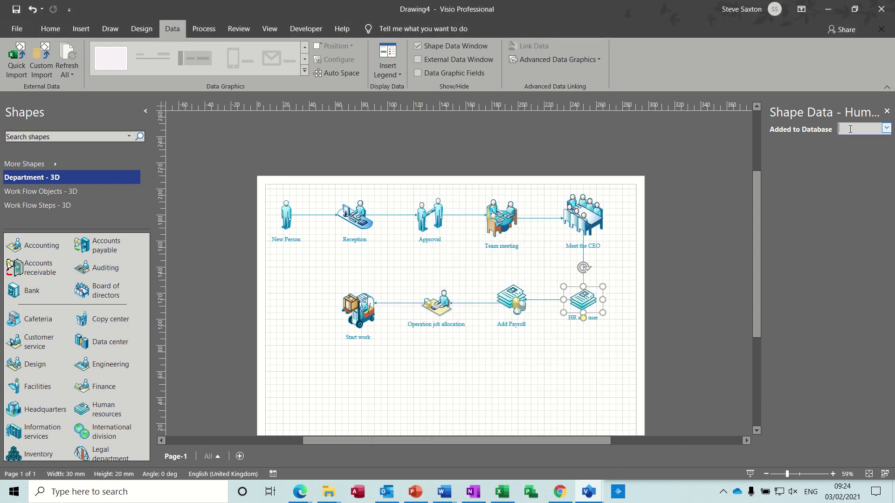
pyautogui.click(886, 129)
pyautogui.click(886, 128)
# Step: Apply the first Borders & Titles style, adding a blue title bar and date
pyautogui.click(488, 376)
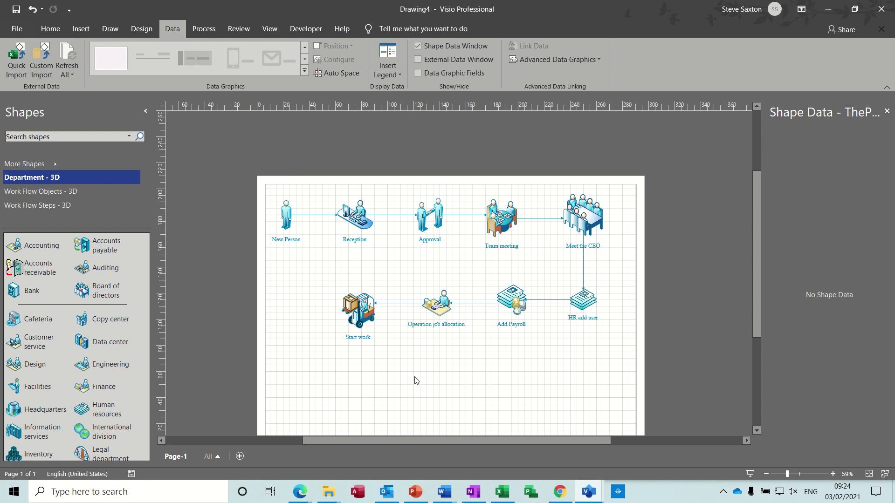
pyautogui.click(140, 28)
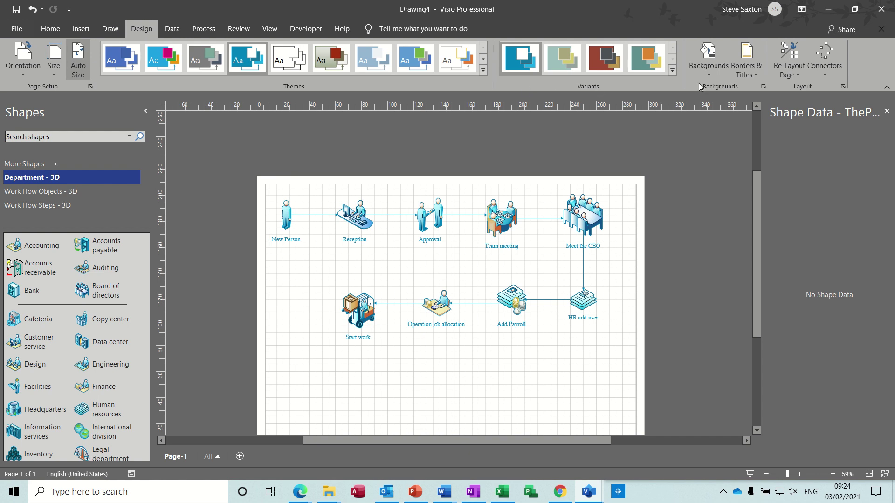
pyautogui.click(751, 67)
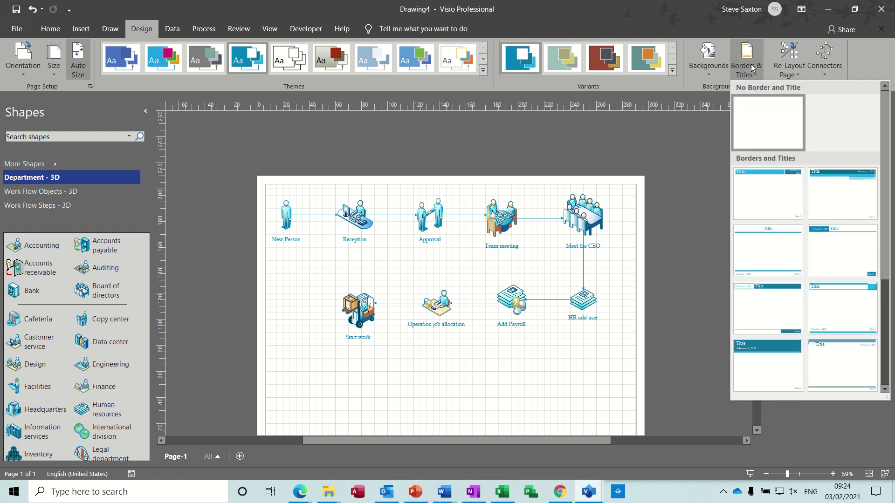
pyautogui.click(770, 200)
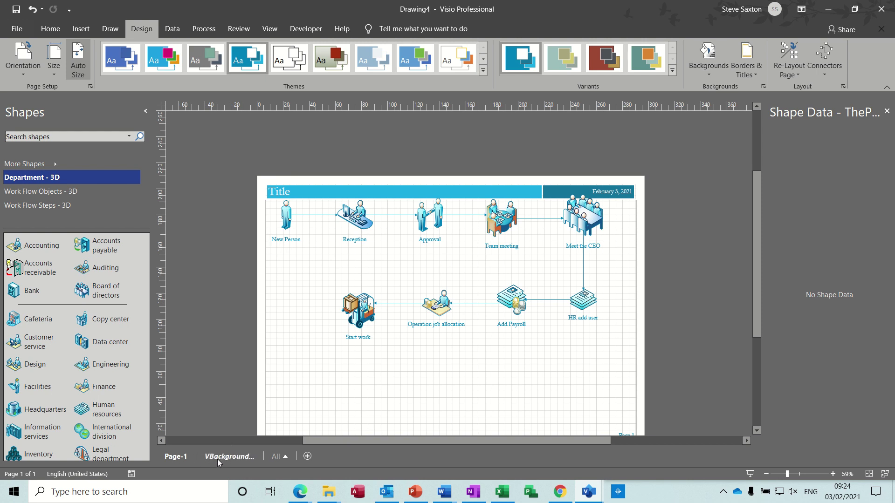
# Step: Rename the Page-1 page to Induction
pyautogui.doubleClick(176, 458)
pyautogui.write('Induc')
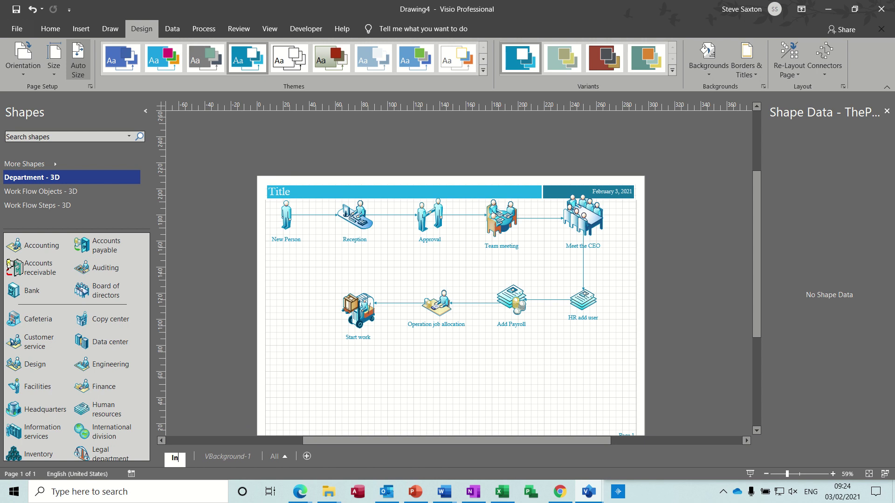
pyautogui.press('BackSpace')
pyautogui.press('BackSpace')
pyautogui.write('ction')
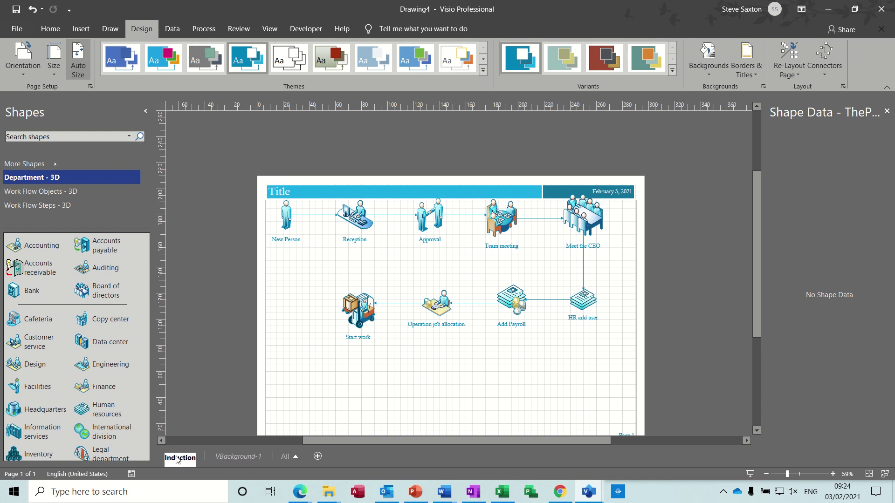
# Step: Change the border title on VBackground-1 to 'Induction Process'
pyautogui.click(234, 458)
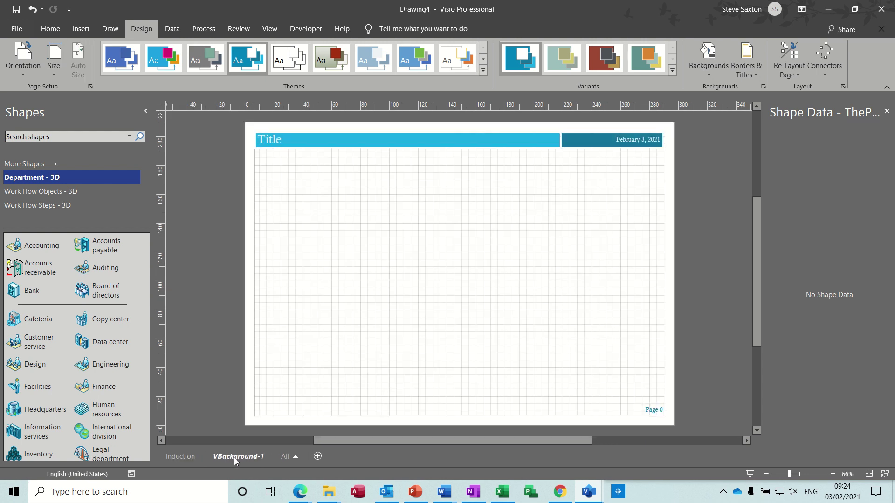
pyautogui.doubleClick(274, 141)
pyautogui.write('I')
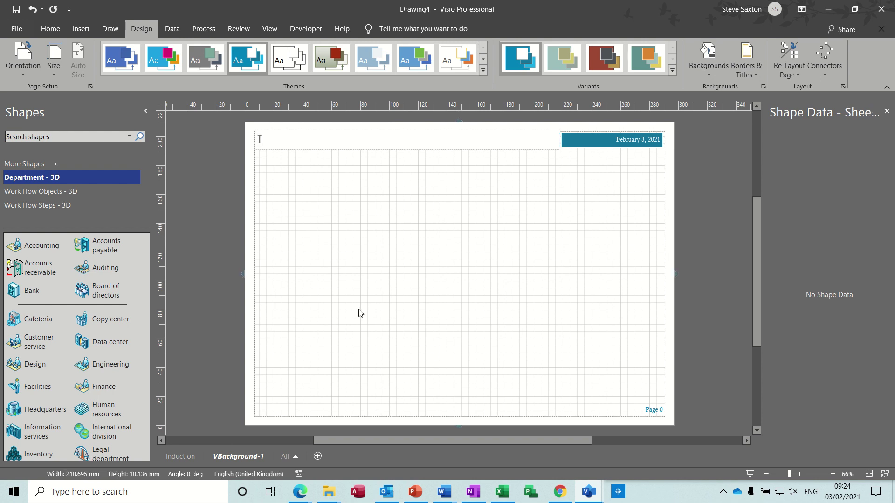
pyautogui.write('nduction Pro')
pyautogui.write('ces')
pyautogui.press('BackSpace')
pyautogui.press('BackSpace')
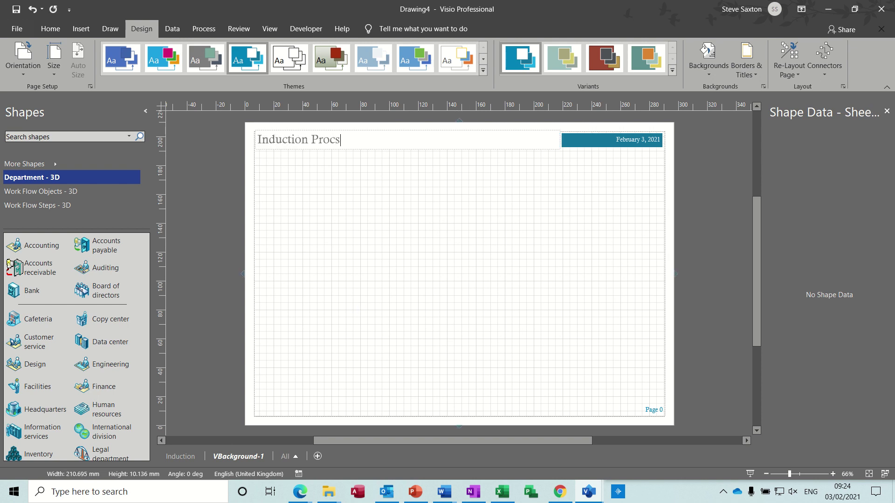
pyautogui.write('ess')
pyautogui.click(417, 227)
pyautogui.click(192, 457)
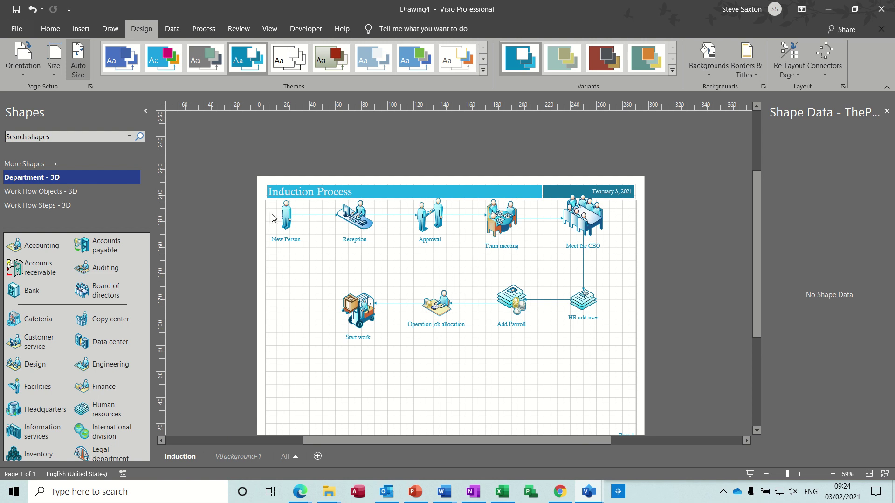
# Step: Select all shapes with Ctrl+A and nudge the workflow down below the title bar
pyautogui.moveTo(263, 204); pyautogui.dragTo(639, 342)
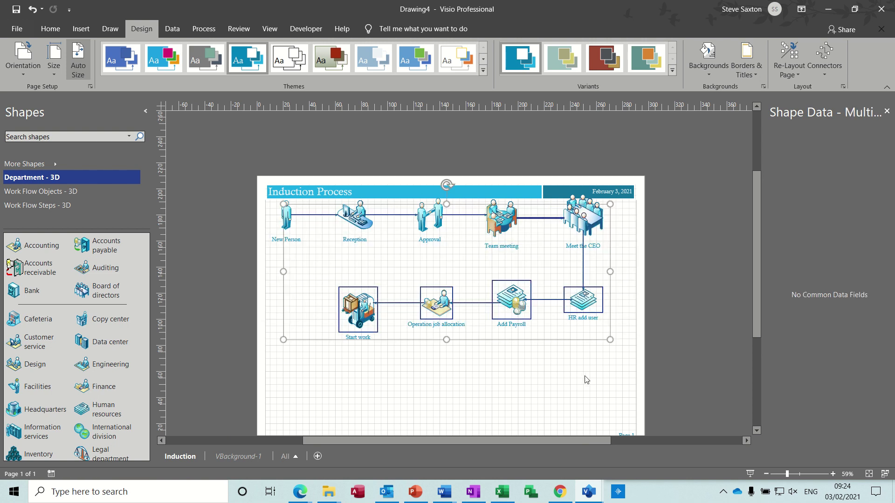
pyautogui.press('Down')
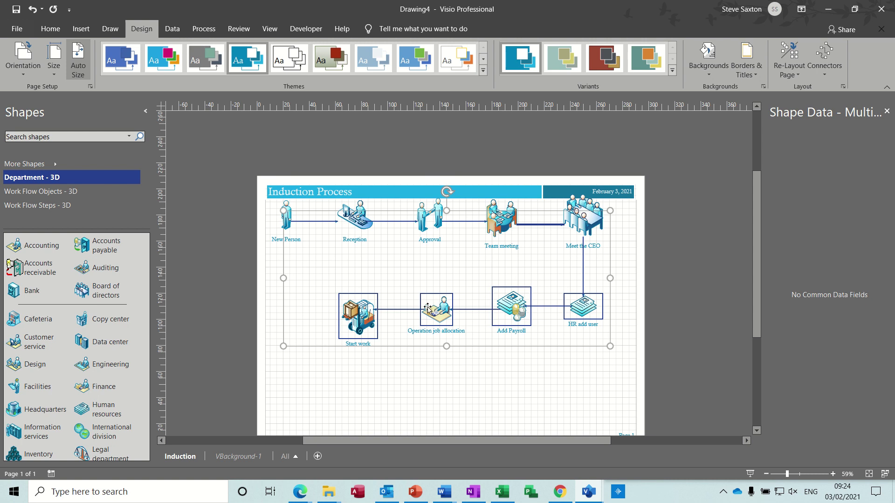
pyautogui.click(269, 200)
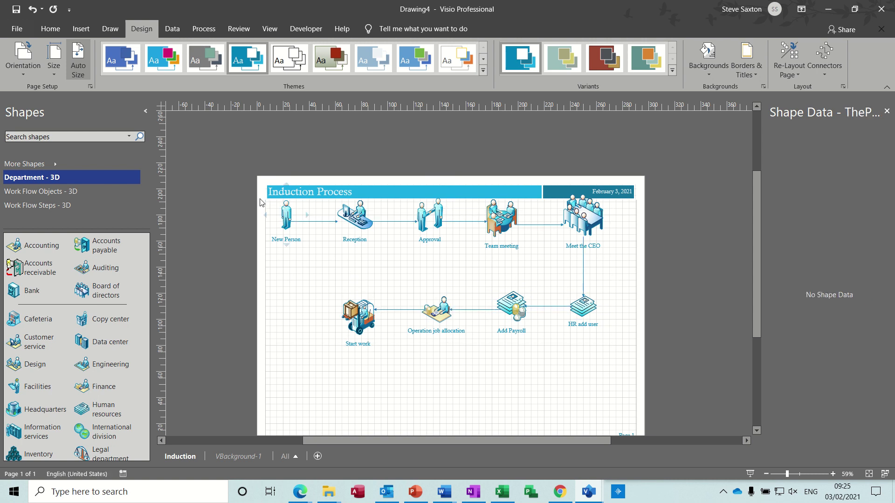
pyautogui.moveTo(260, 198); pyautogui.dragTo(627, 338)
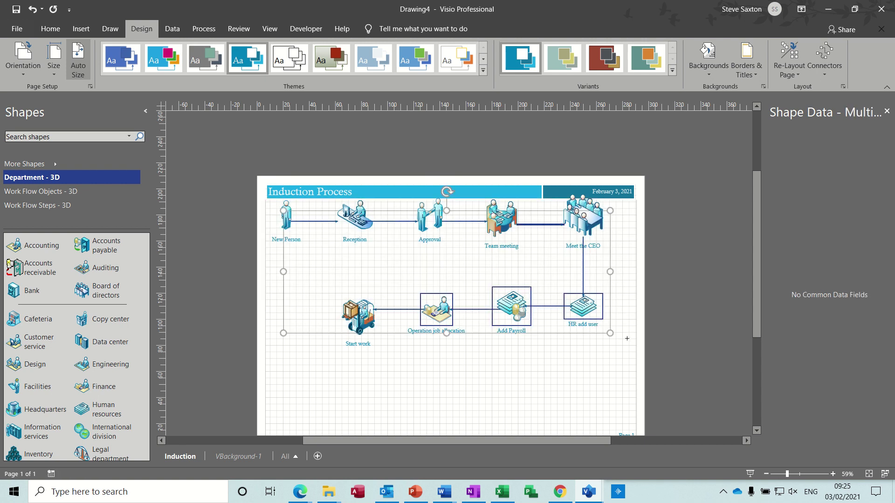
pyautogui.press('Down')
pyautogui.press('Down')
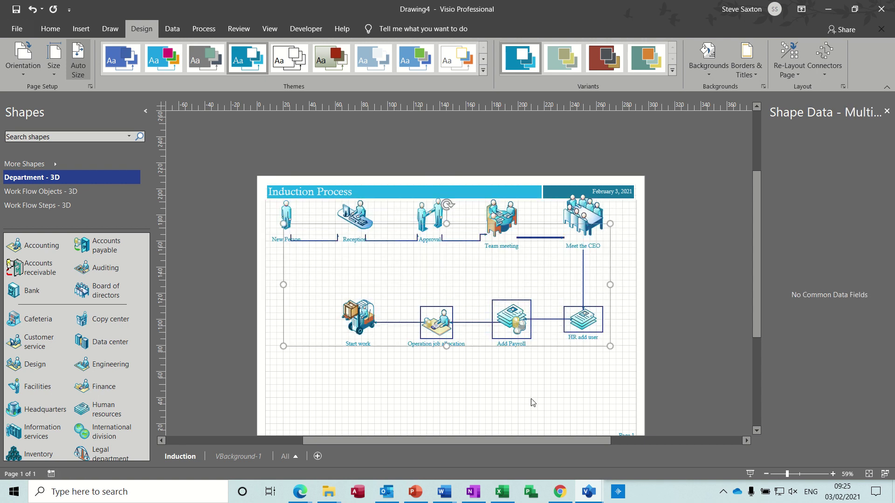
pyautogui.hotkey('ctrl', 'z')
pyautogui.hotkey('ctrl', 'z')
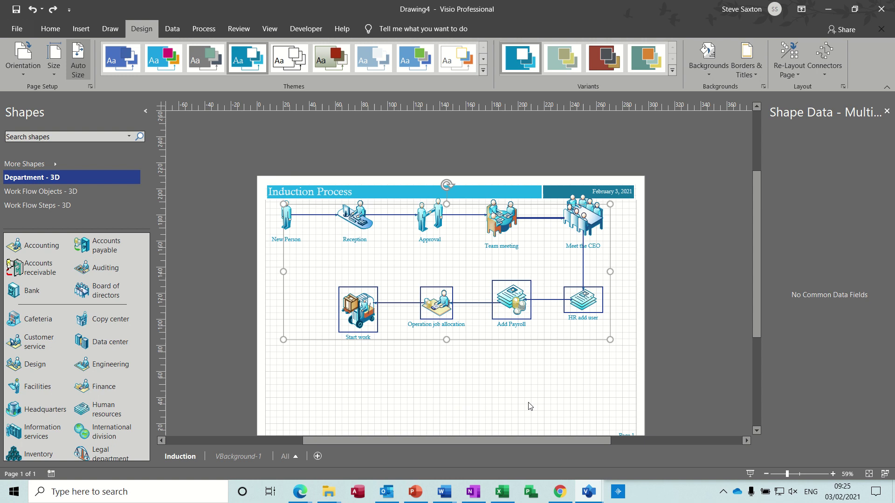
pyautogui.click(397, 414)
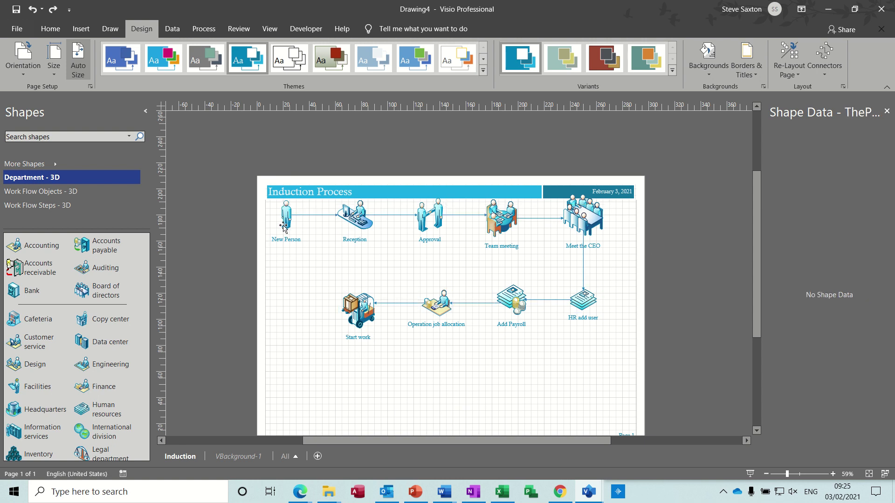
pyautogui.hotkey('ctrl', 'a')
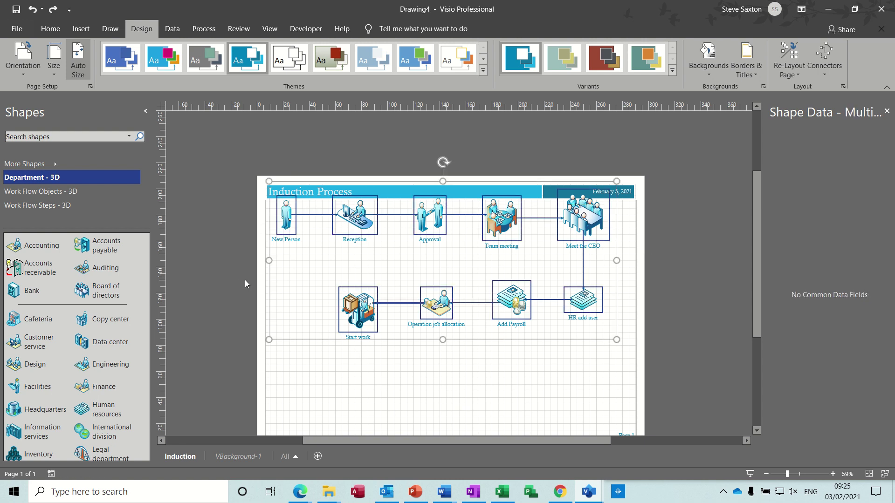
pyautogui.press('Down')
pyautogui.press('Down')
pyautogui.press('Down')
pyautogui.press('Down')
pyautogui.press('Down')
pyautogui.press('Down')
pyautogui.press('Down')
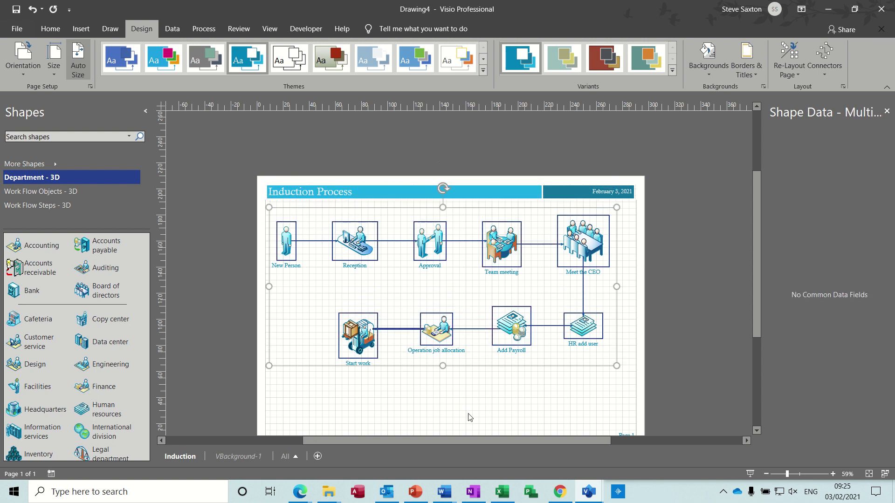
pyautogui.click(515, 410)
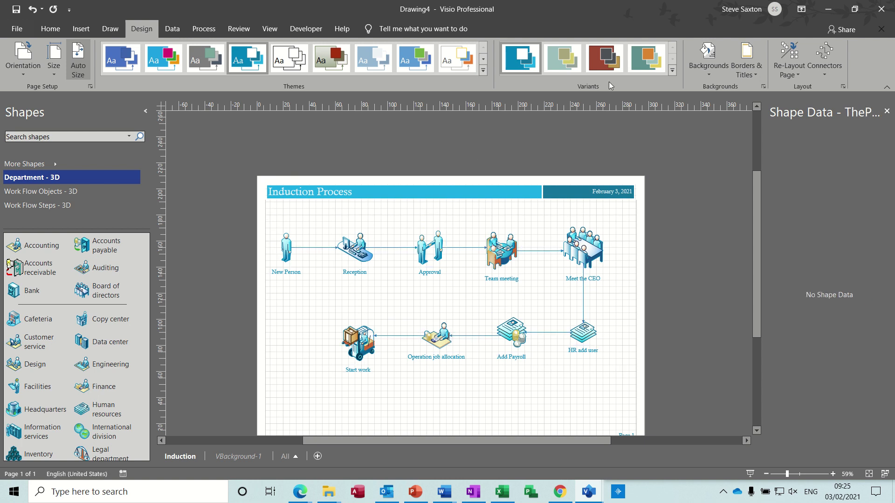
# Step: Apply the World background from the Design tab's Backgrounds gallery
pyautogui.click(709, 73)
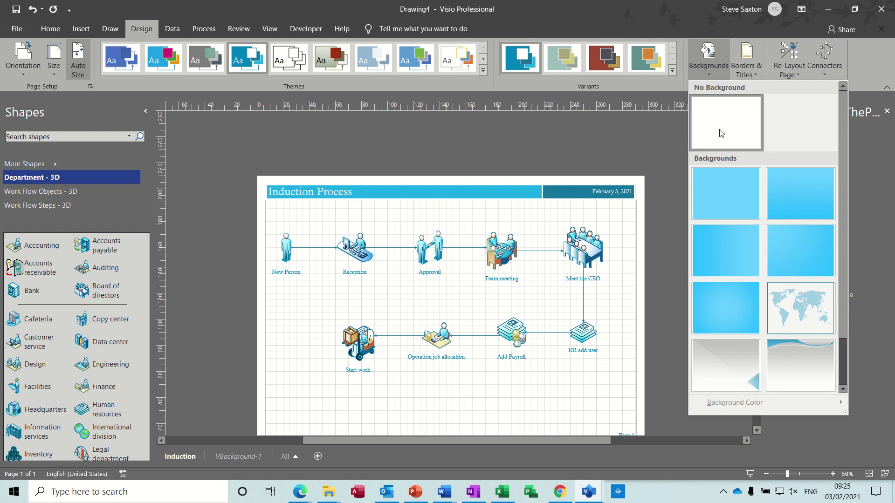
pyautogui.scroll(-1, 845, 243)
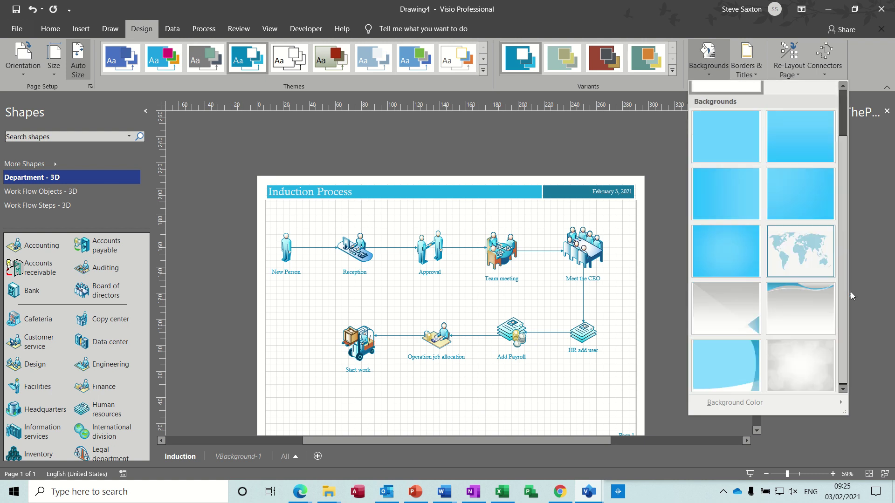
pyautogui.click(807, 252)
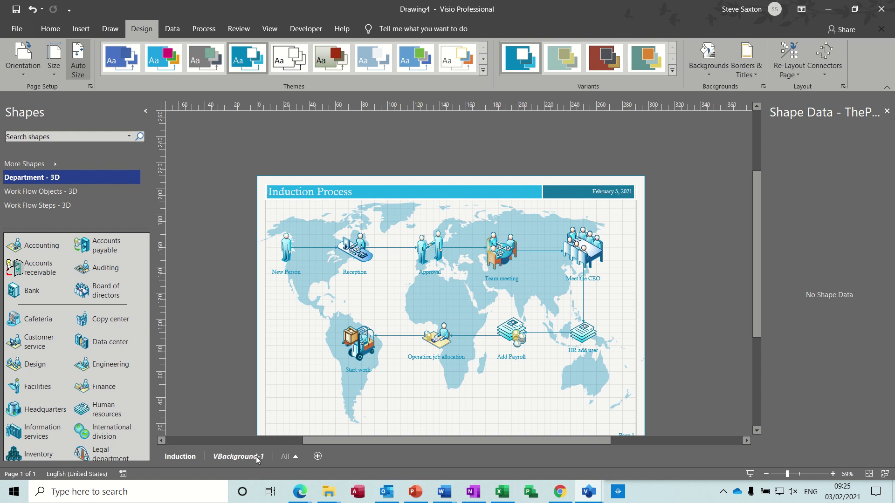
# Step: Inspect the world map on the VBackground-1 page by selecting its background shape
pyautogui.click(239, 456)
pyautogui.click(468, 224)
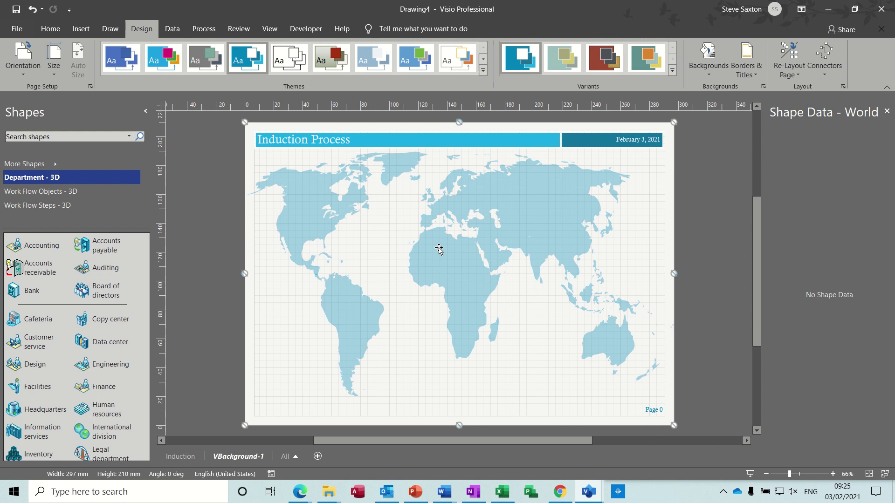
pyautogui.moveTo(246, 277)
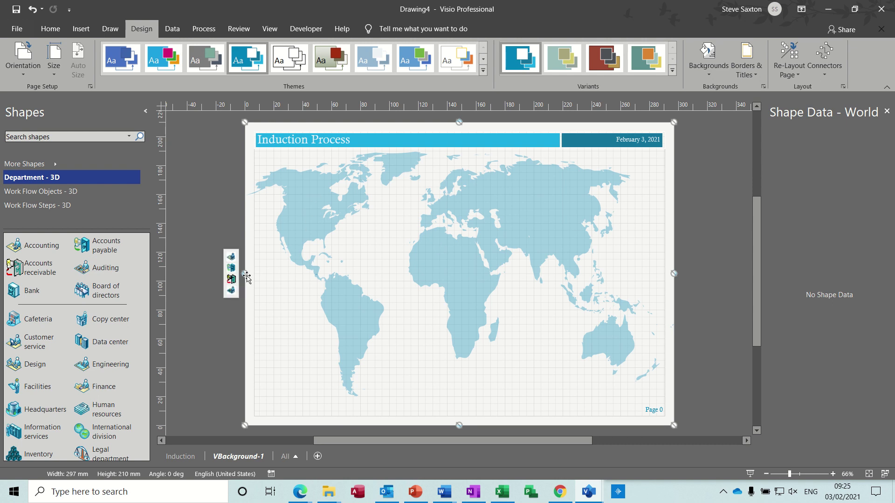
# Step: Return to the Induction page to see the workflow over the world map
pyautogui.click(183, 456)
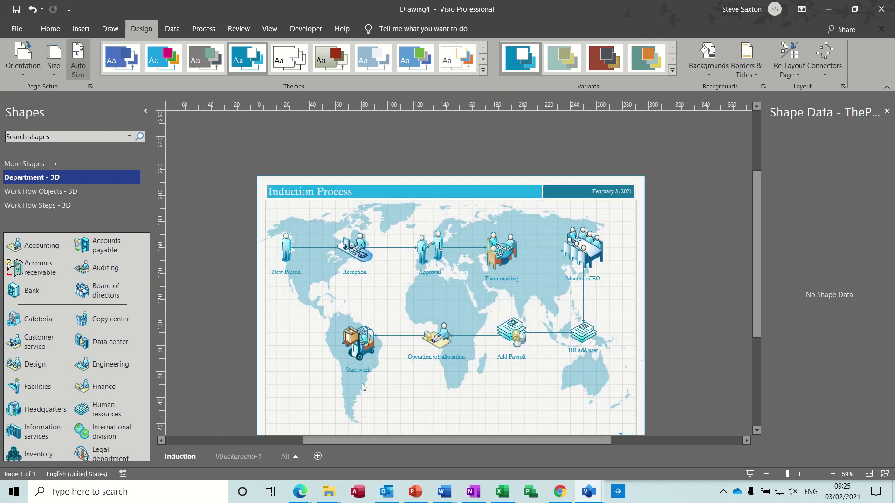